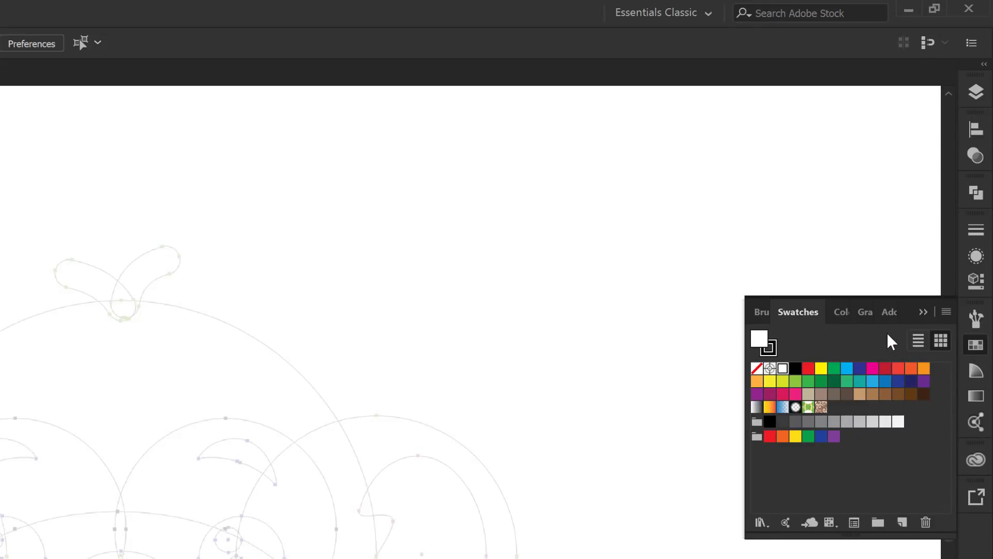
# Load the Monkey Face-Expressions swatch library from the Color Palettes folder.
pyautogui.click(761, 522)
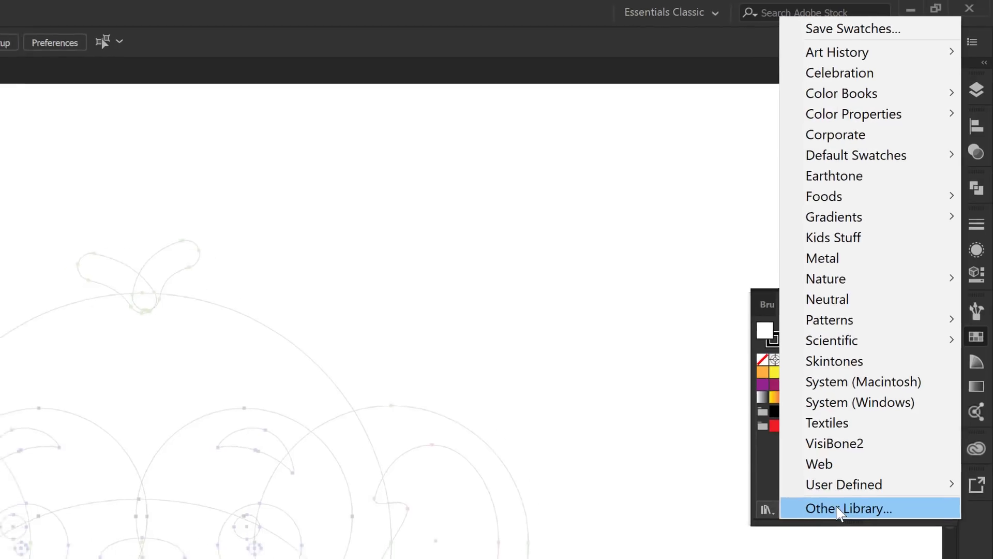
pyautogui.click(833, 519)
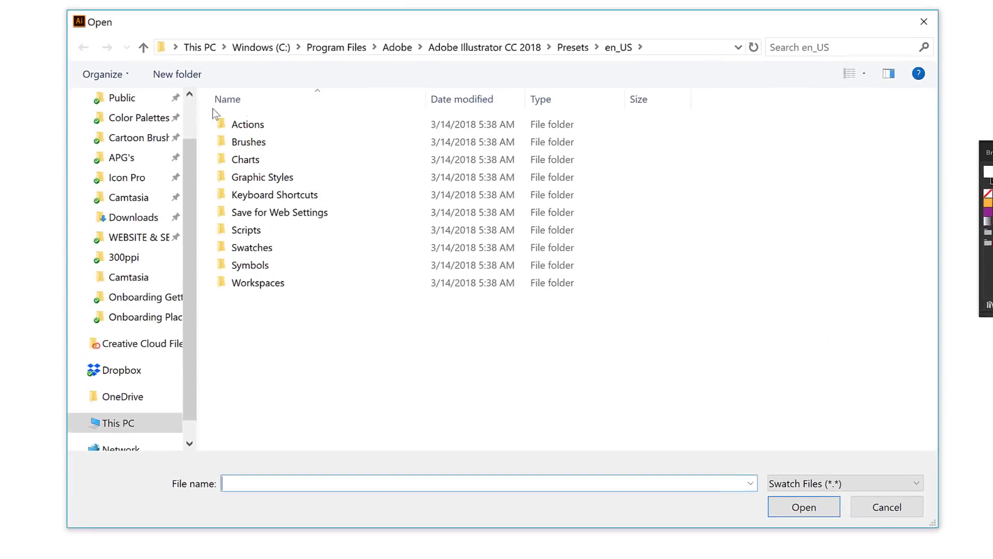
pyautogui.click(122, 123)
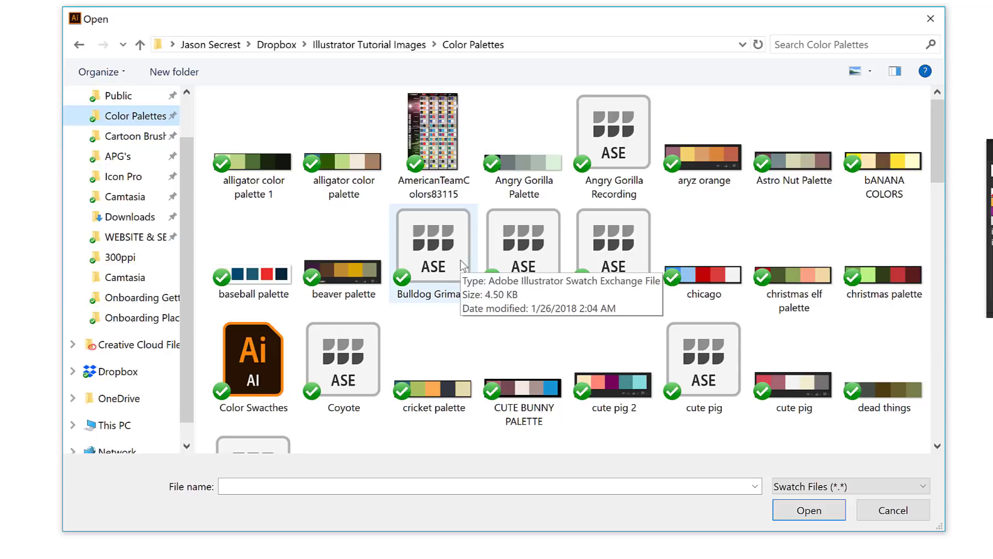
pyautogui.scroll(-6, 460, 259)
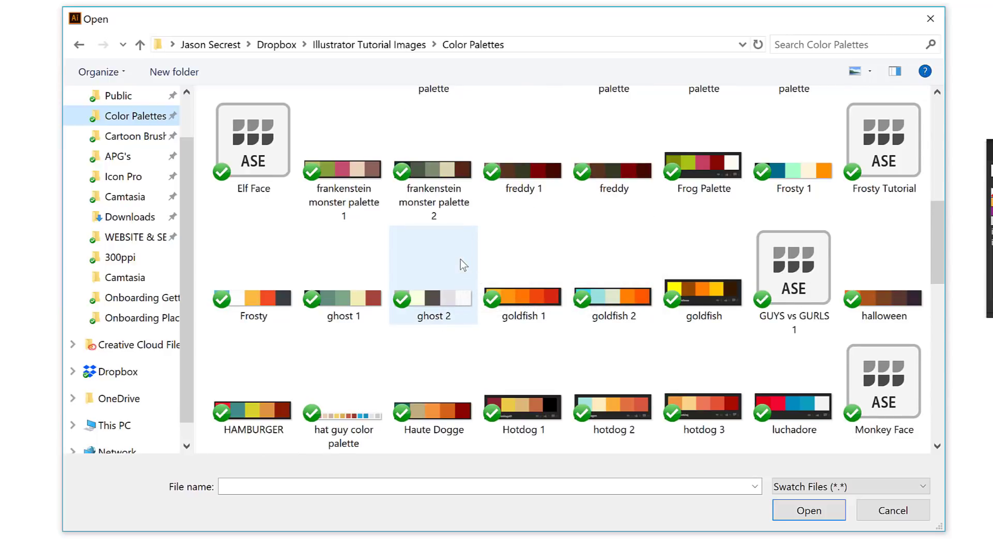
pyautogui.scroll(-3, 460, 259)
pyautogui.click(237, 272)
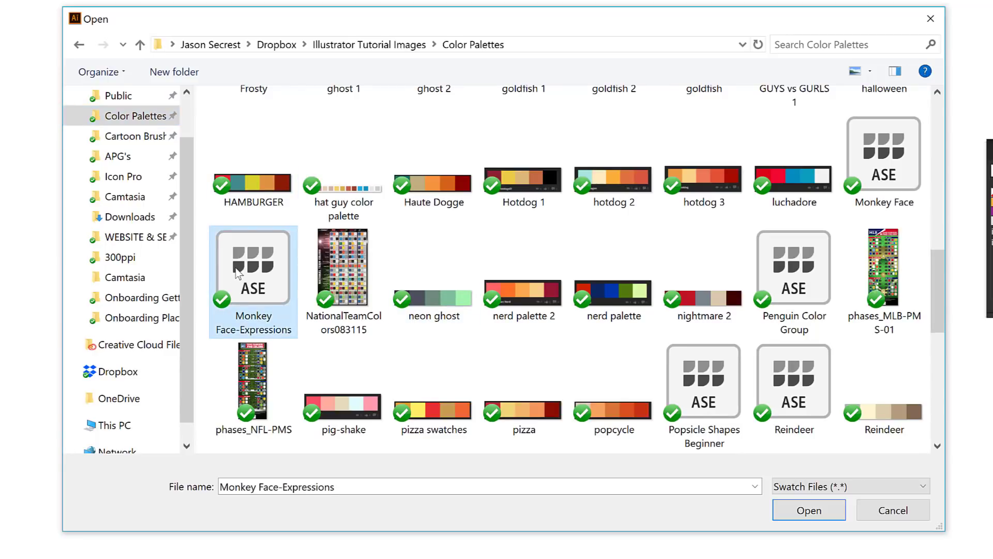
pyautogui.click(804, 511)
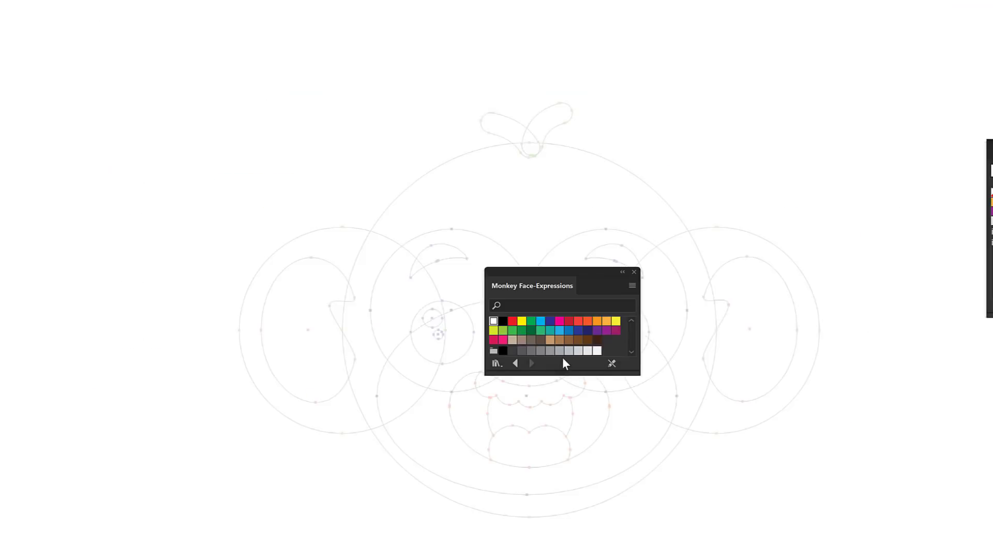
# Add the Beginner Monkey color group from the loaded library to the document's swatches and close the library.
pyautogui.scroll(-2, 563, 343)
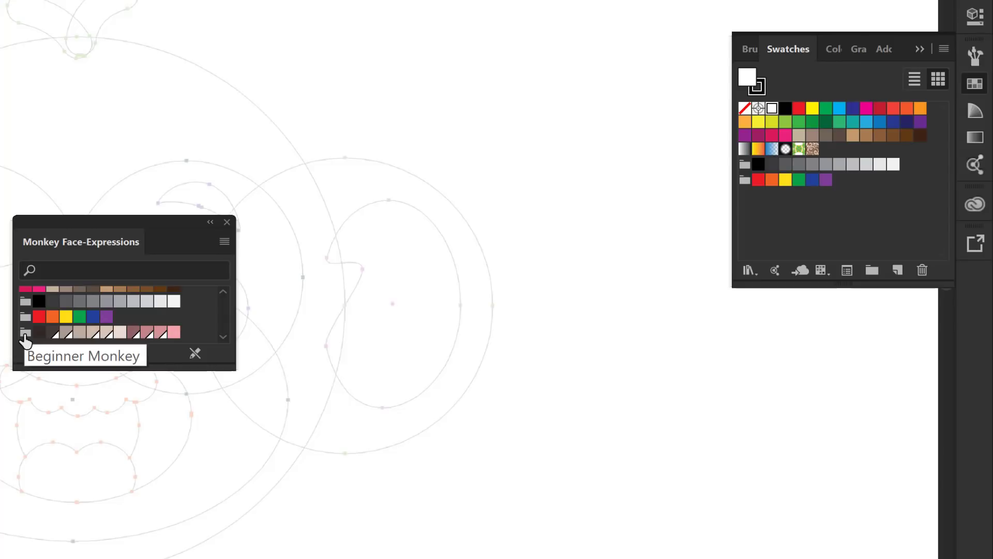
pyautogui.click(25, 339)
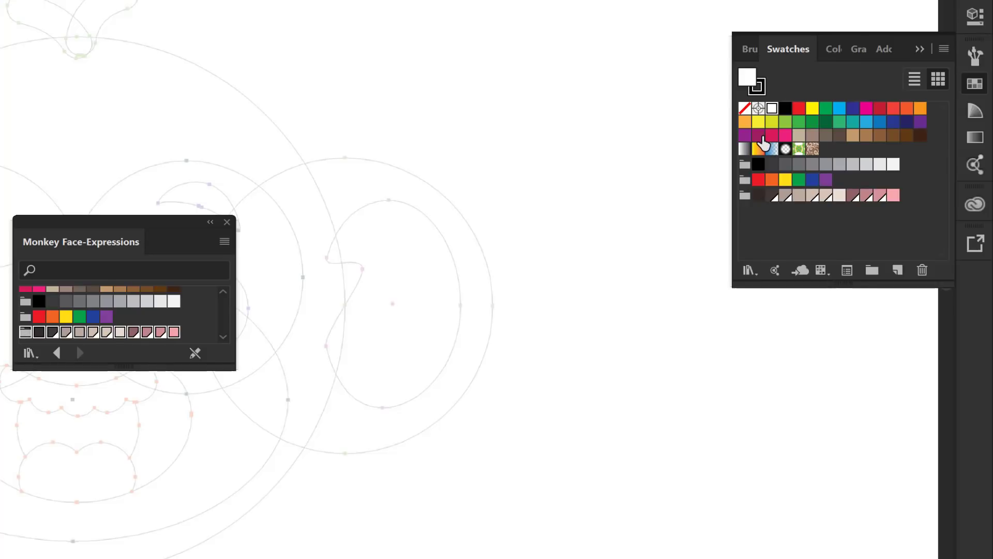
pyautogui.click(920, 50)
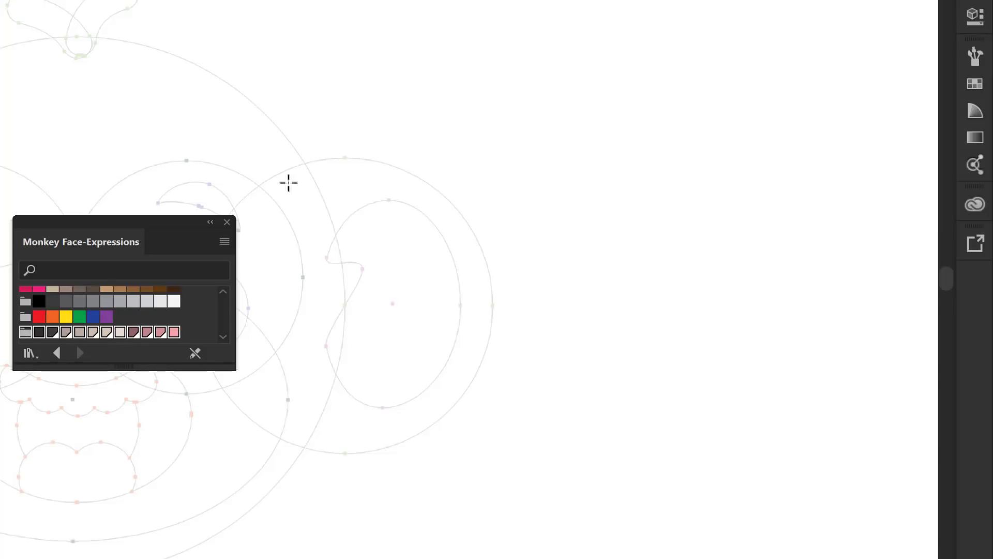
pyautogui.click(227, 222)
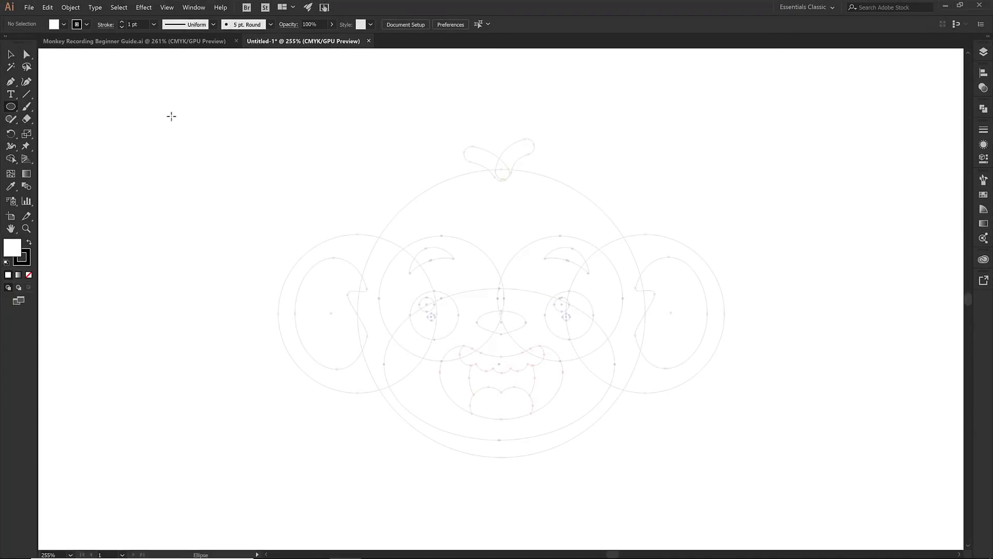
# Set the fill to none and the stroke to the dark brown Beginner Monkey swatch C=50 M=50 Y=50 K=64.
pyautogui.click(63, 24)
pyautogui.scroll(-1, 69, 59)
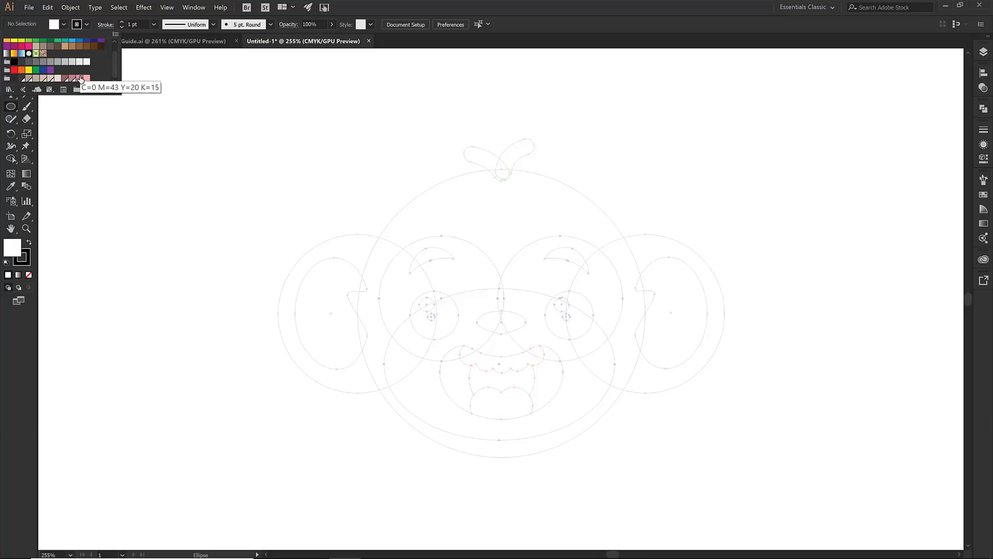
pyautogui.click(29, 276)
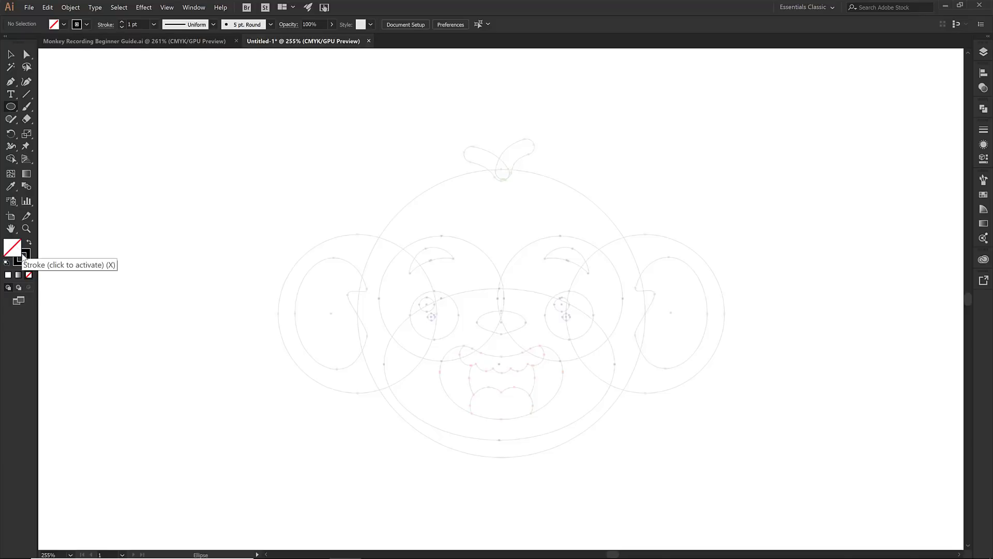
pyautogui.click(23, 257)
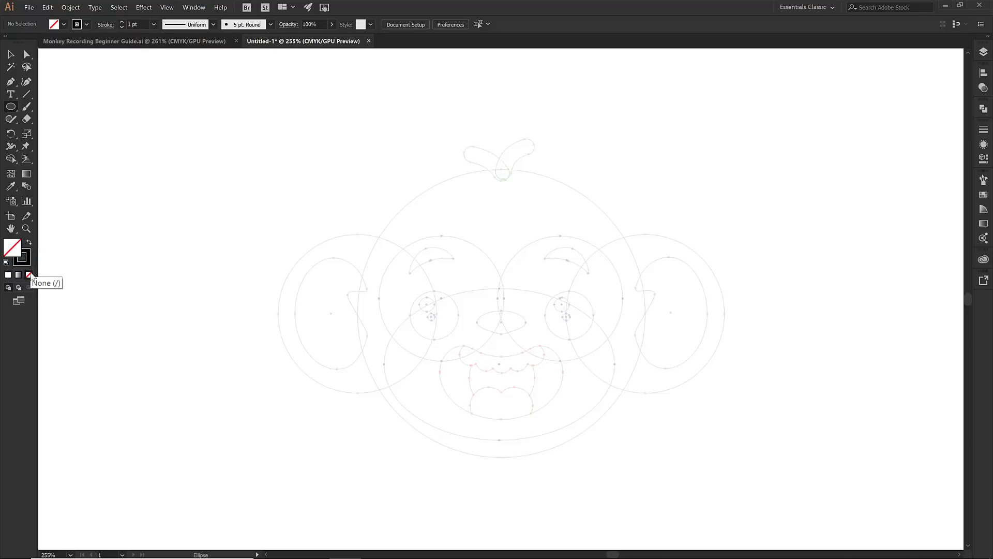
pyautogui.click(29, 267)
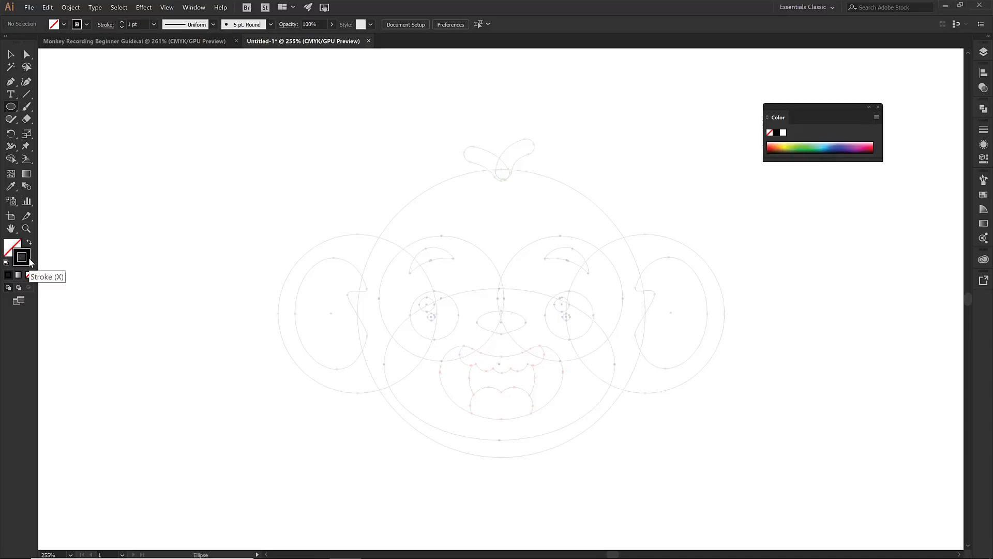
pyautogui.click(86, 24)
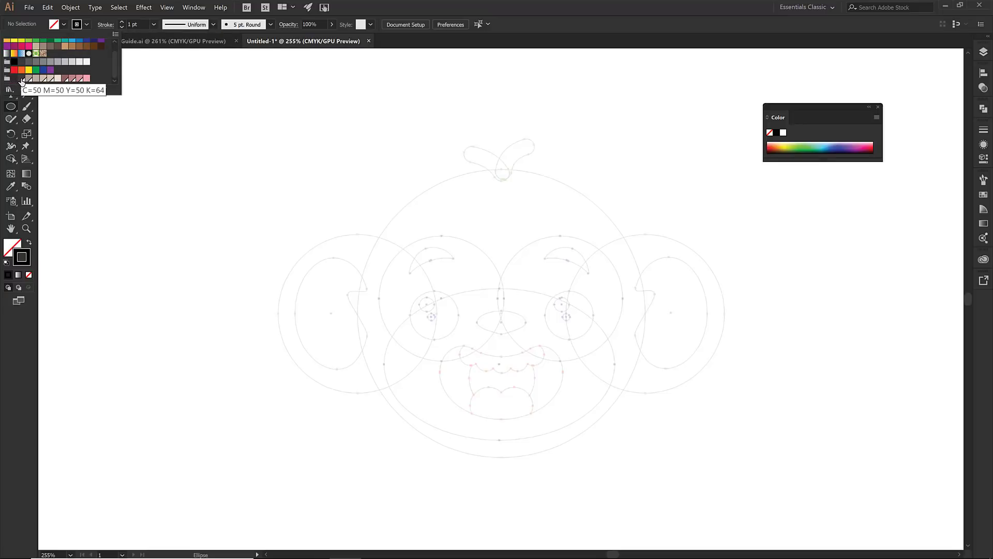
pyautogui.click(21, 78)
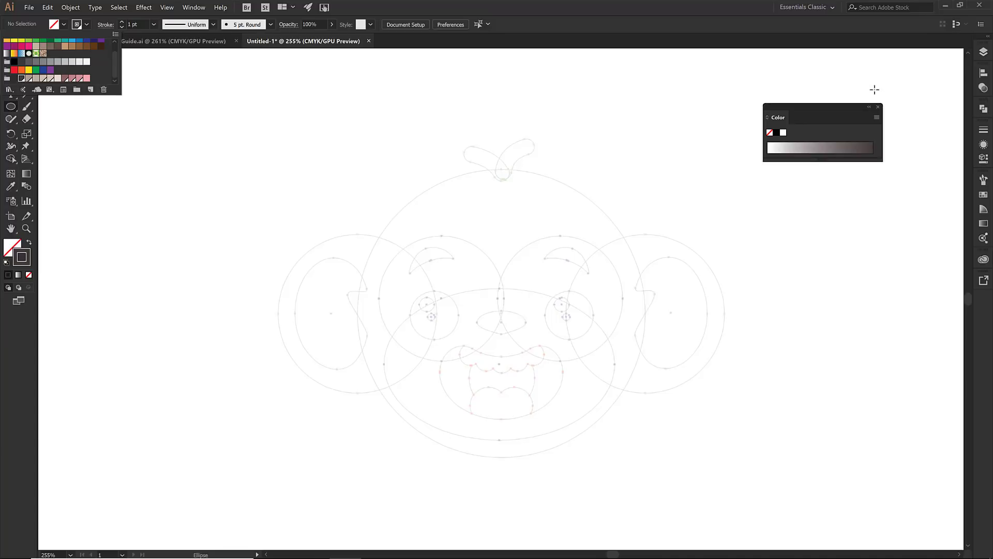
pyautogui.click(878, 111)
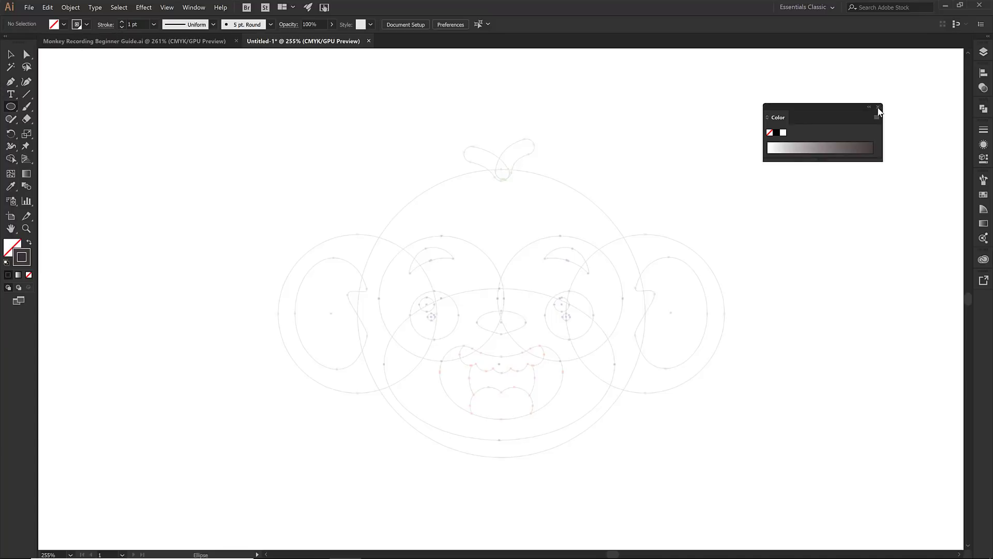
pyautogui.click(879, 110)
# On the Back of Head layer, draw a circle about 1.68 in wide over the left outer ear guide.
pyautogui.click(982, 53)
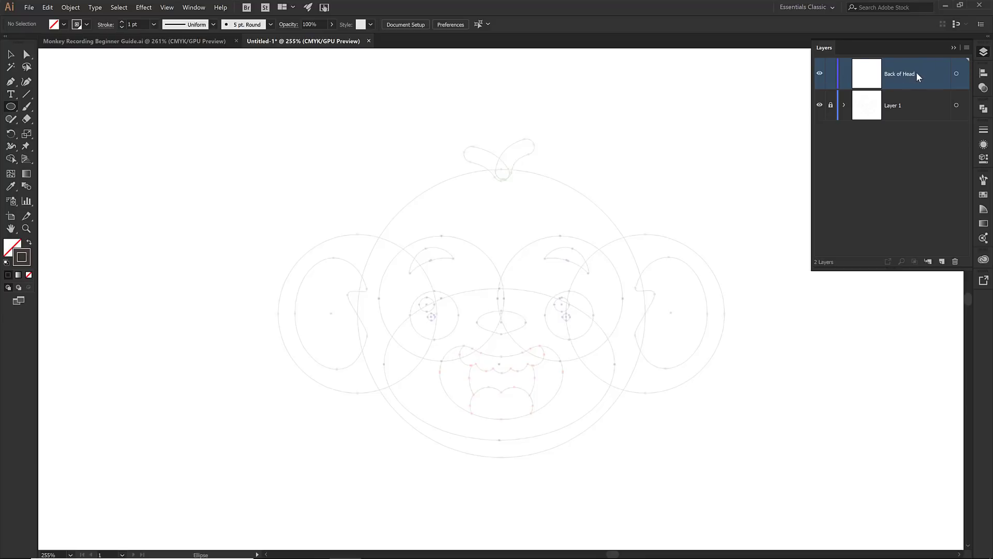
pyautogui.click(953, 48)
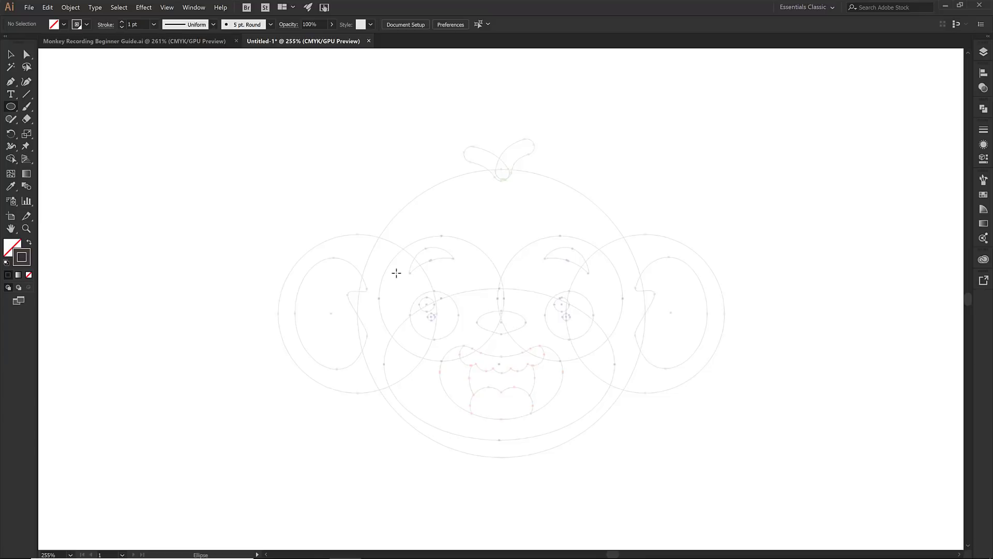
pyautogui.press('z')
pyautogui.moveTo(274, 131); pyautogui.dragTo(729, 467)
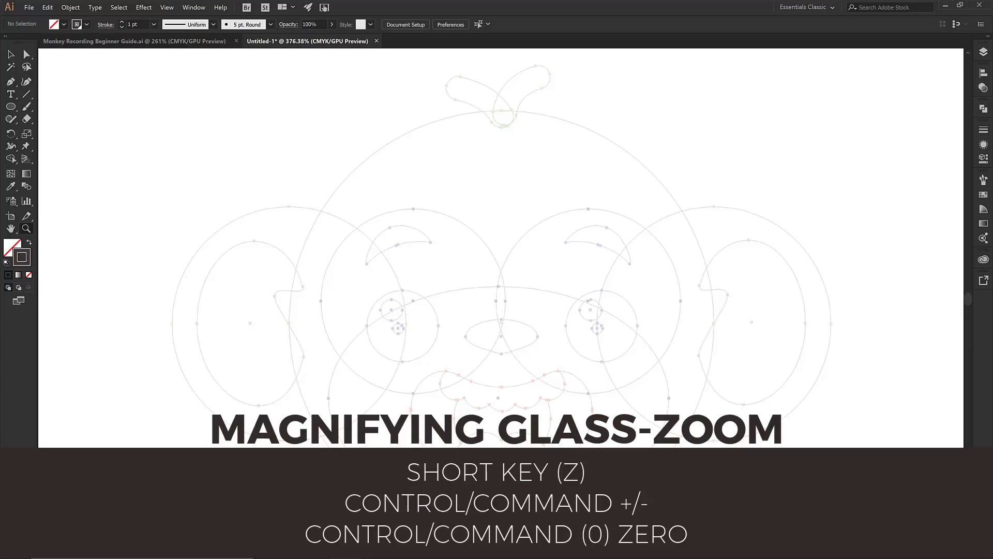
pyautogui.hotkey('ctrl', '+')
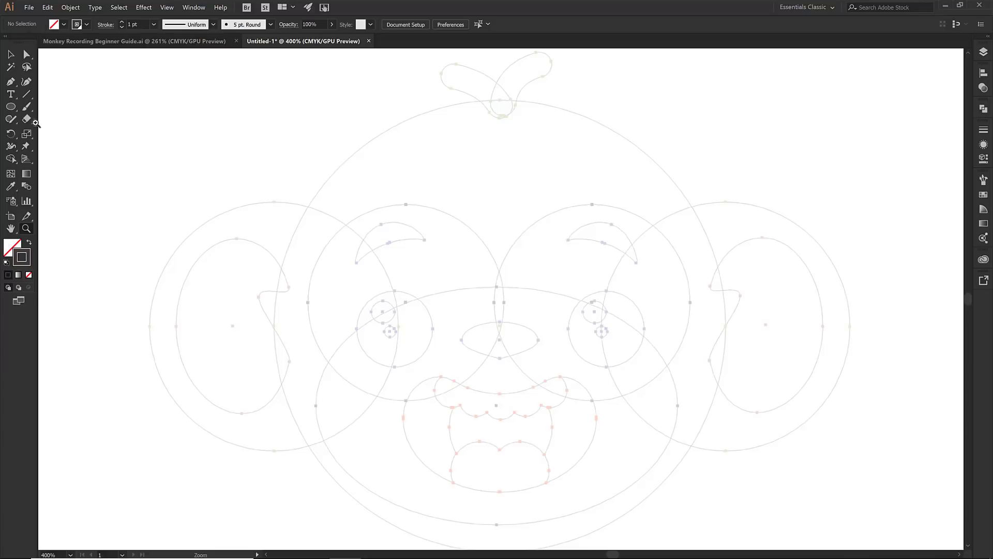
pyautogui.click(11, 107)
pyautogui.moveTo(146, 204); pyautogui.dragTo(388, 453)
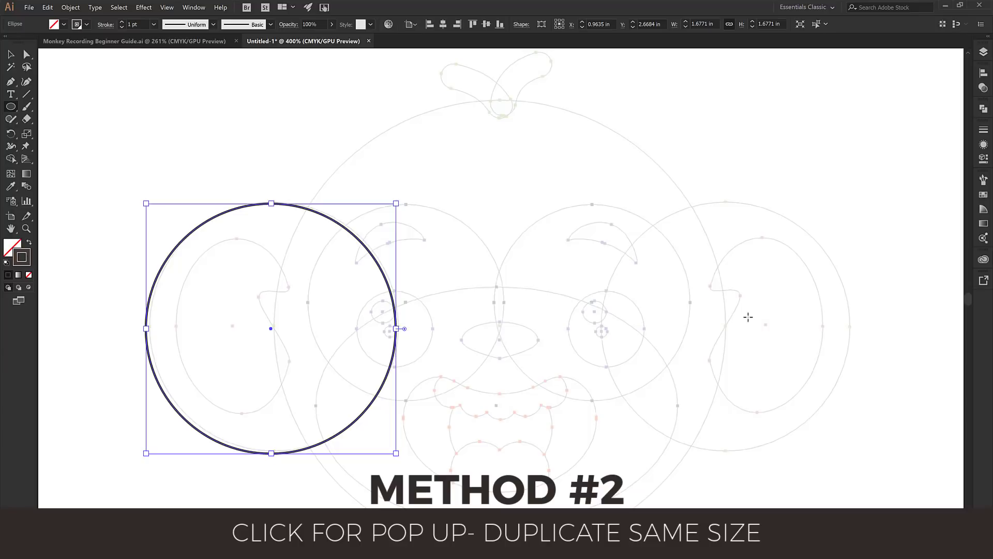
# Create a second circle at exactly 1.6771 in wide and high, and nudge it onto the right outer ear guide.
pyautogui.click(730, 324)
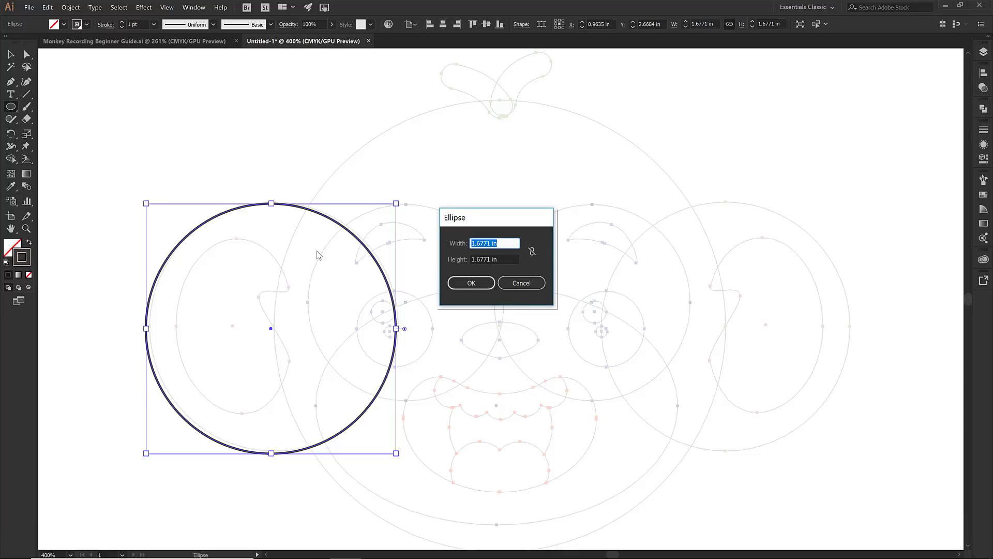
pyautogui.click(471, 285)
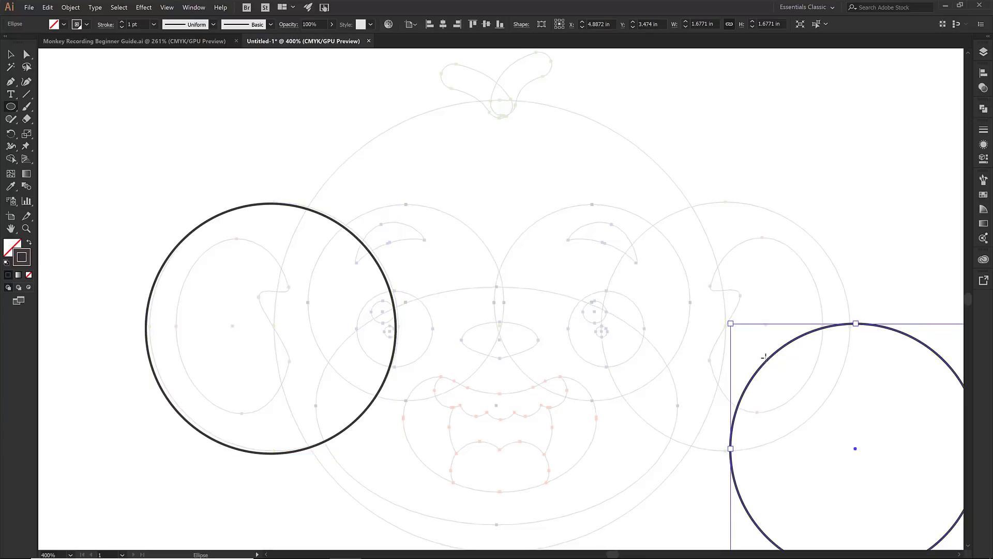
pyautogui.press('Left')
pyautogui.press('Left')
pyautogui.press('Left')
pyautogui.press('Left')
pyautogui.press('Left')
pyautogui.press('Left')
pyautogui.press('Left')
pyautogui.press('Left')
pyautogui.press('Left')
pyautogui.press('Left')
pyautogui.press('Left')
pyautogui.press('Left')
pyautogui.press('Left')
pyautogui.press('Left')
pyautogui.press('Left')
pyautogui.press('Left')
pyautogui.press('Left')
pyautogui.press('Left')
pyautogui.press('Left')
pyautogui.press('Left')
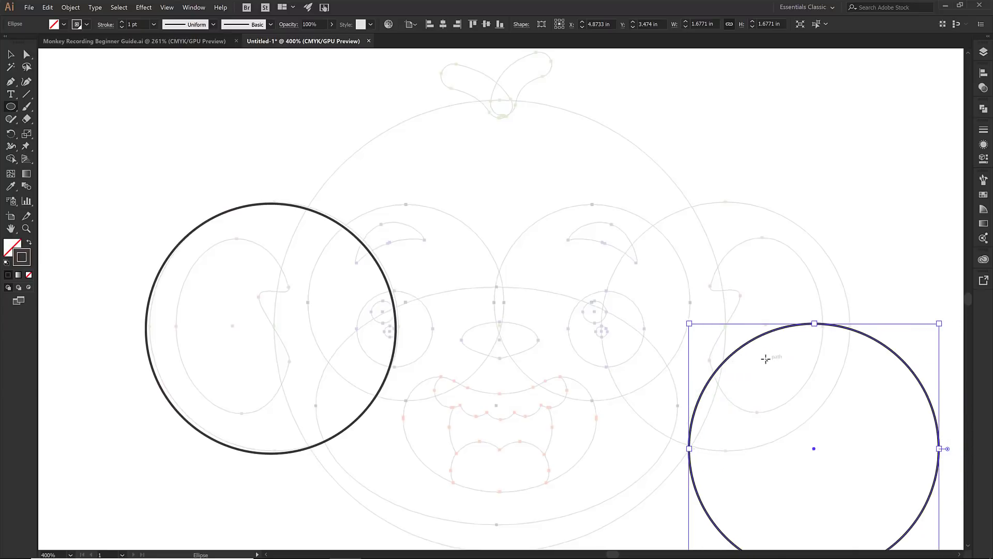
pyautogui.press('Left')
pyautogui.press('Left')
pyautogui.press('Left')
pyautogui.press('Left')
pyautogui.press('Left')
pyautogui.press('Left')
pyautogui.press('Left')
pyautogui.press('Left')
pyautogui.press('Left')
pyautogui.press('Left')
pyautogui.press('Left')
pyautogui.press('Left')
pyautogui.press('Left')
pyautogui.press('Left')
pyautogui.press('Left')
pyautogui.press('Left')
pyautogui.press('Left')
pyautogui.press('Left')
pyautogui.press('Left')
pyautogui.press('Left')
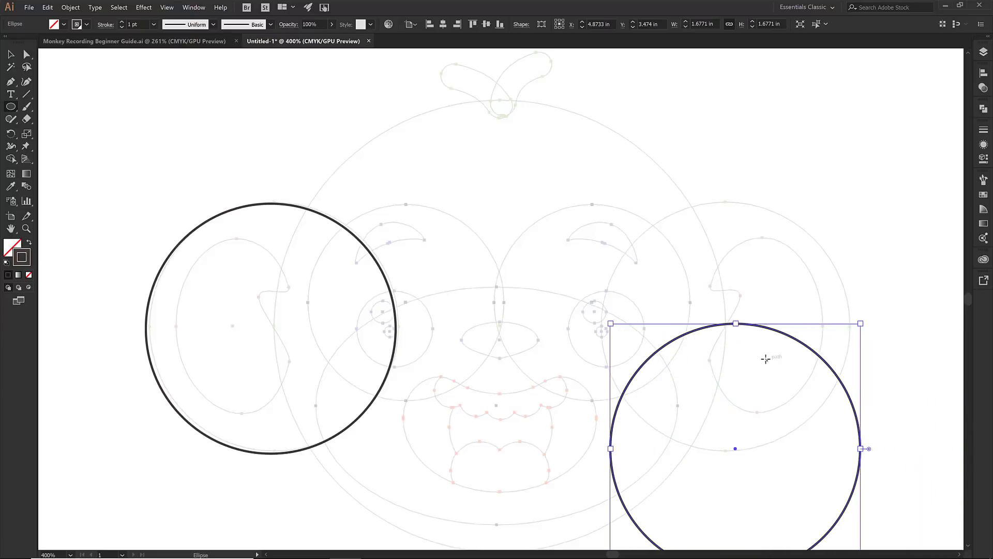
pyautogui.press('Up')
pyautogui.press('Up')
pyautogui.press('Up')
pyautogui.press('Up')
pyautogui.press('Up')
pyautogui.press('Up')
pyautogui.press('Up')
pyautogui.press('Up')
pyautogui.press('Up')
pyautogui.press('Up')
pyautogui.press('Up')
pyautogui.press('Up')
pyautogui.press('Up')
pyautogui.press('Up')
pyautogui.press('Up')
pyautogui.press('Up')
pyautogui.press('Up')
pyautogui.press('Up')
pyautogui.press('Up')
pyautogui.press('Up')
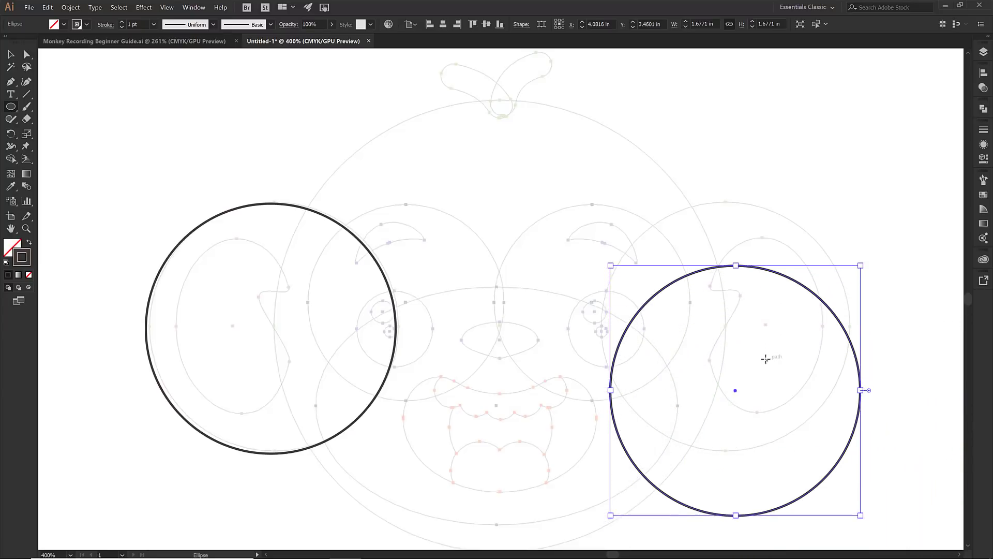
pyautogui.press('Up')
pyautogui.press('Up')
pyautogui.press('Up')
pyautogui.press('Up')
pyautogui.press('Up')
pyautogui.press('Up')
pyautogui.press('Up')
pyautogui.press('Up')
pyautogui.press('Up')
pyautogui.press('Up')
pyautogui.press('Up')
pyautogui.press('Up')
pyautogui.press('Up')
pyautogui.press('Up')
pyautogui.press('Up')
pyautogui.press('Up')
pyautogui.press('Up')
pyautogui.press('Up')
pyautogui.press('Up')
pyautogui.press('Up')
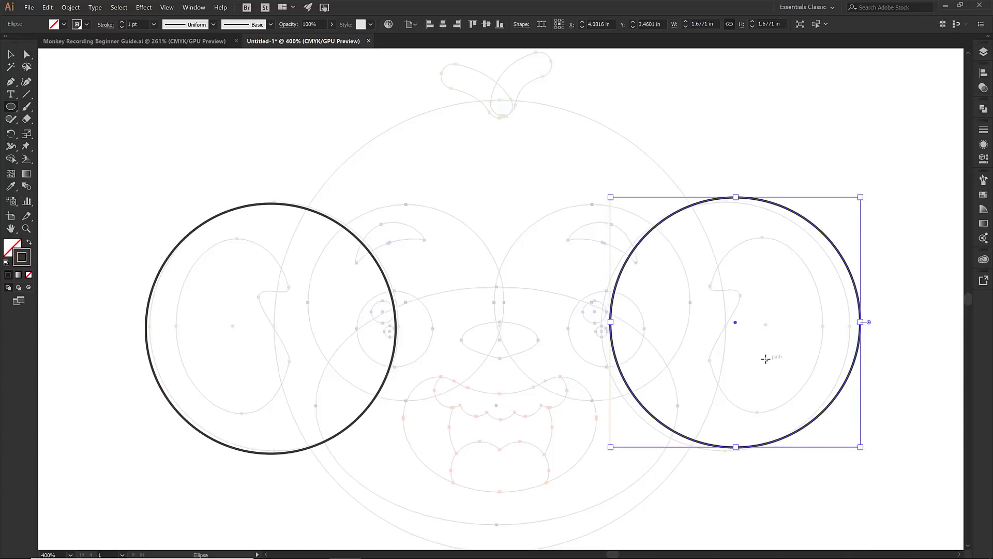
pyautogui.press('Left')
pyautogui.press('Left')
pyautogui.press('Left')
pyautogui.press('Left')
pyautogui.press('Left')
pyautogui.press('Down')
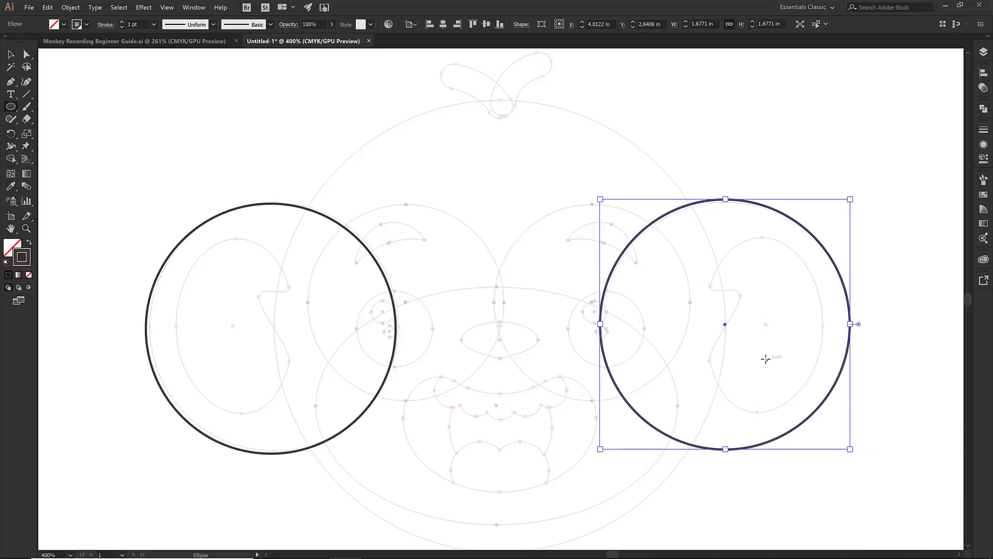
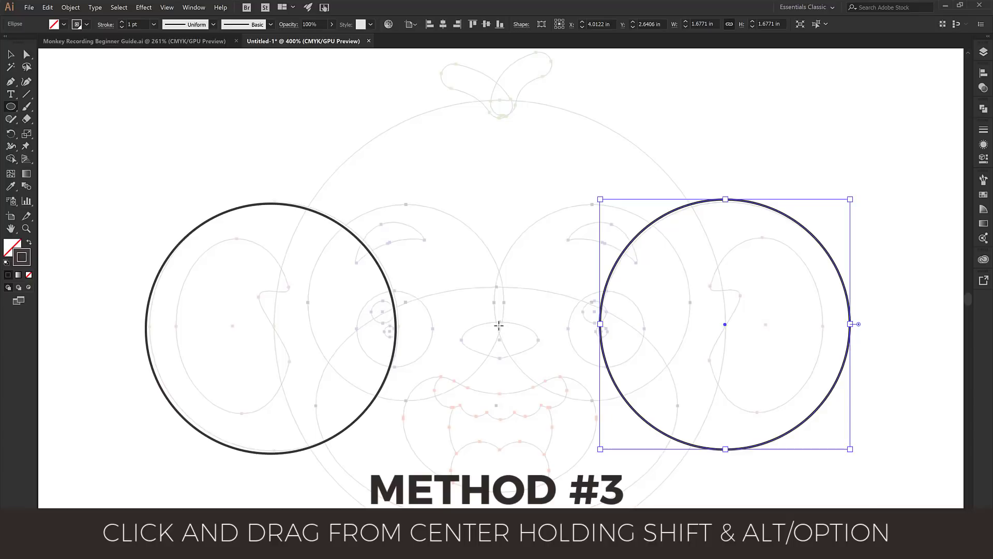
# Draw a circle about 3.04 in wide from the center of the head guide and swap its fill and stroke.
pyautogui.moveTo(499, 326)
pyautogui.mouseDown()
pyautogui.moveTo(634, 461)
pyautogui.moveTo(726, 520)
pyautogui.mouseUp()
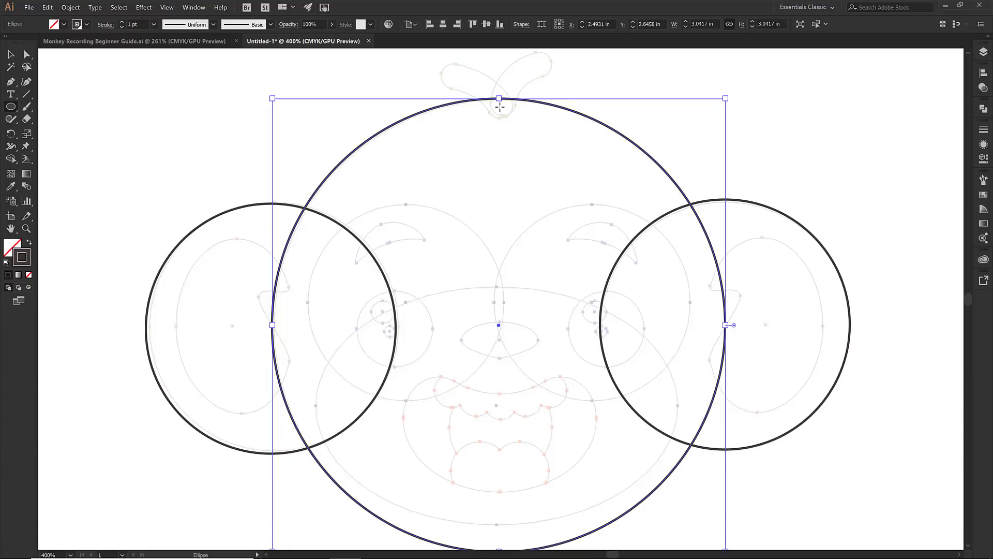
pyautogui.click(983, 52)
pyautogui.hotkey('shift', 'x')
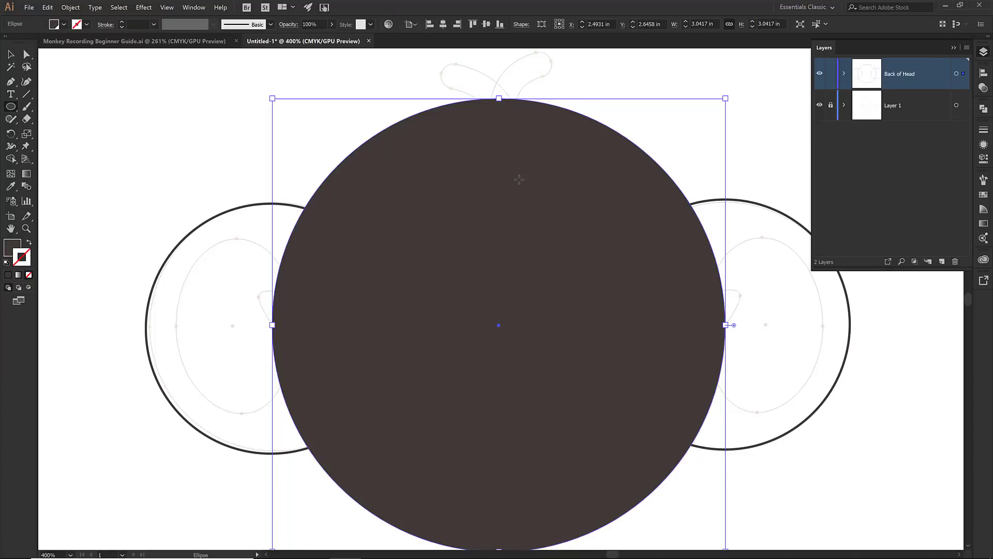
# Fill the head and both ear circles together with the dark brown swatch C=50 M=50 Y=50 K=64.
pyautogui.hotkey('ctrl', 'a')
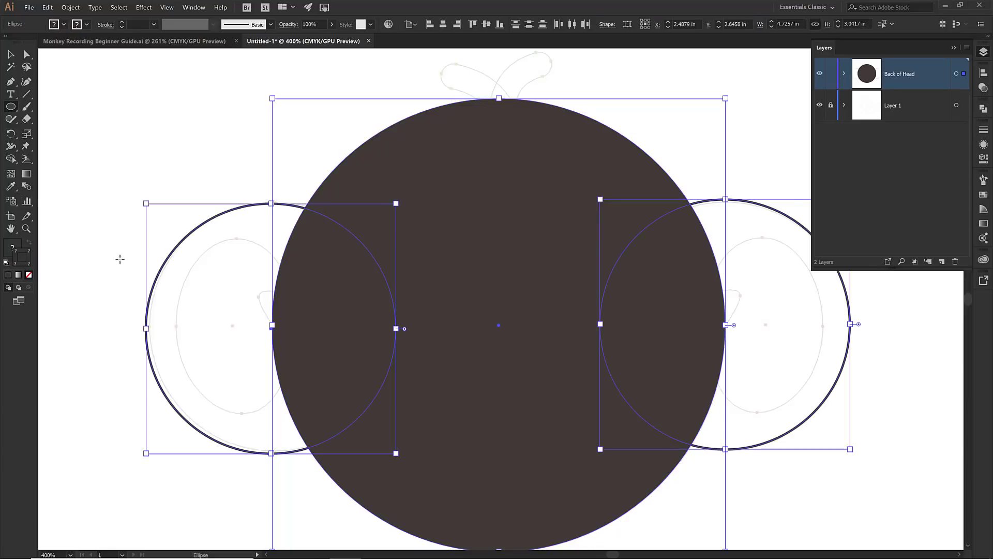
pyautogui.click(62, 25)
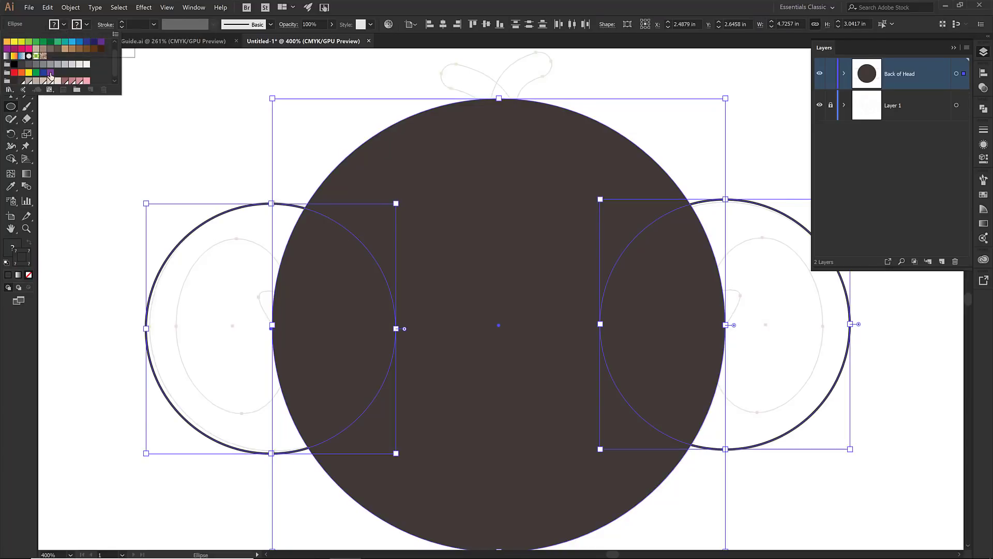
pyautogui.click(21, 81)
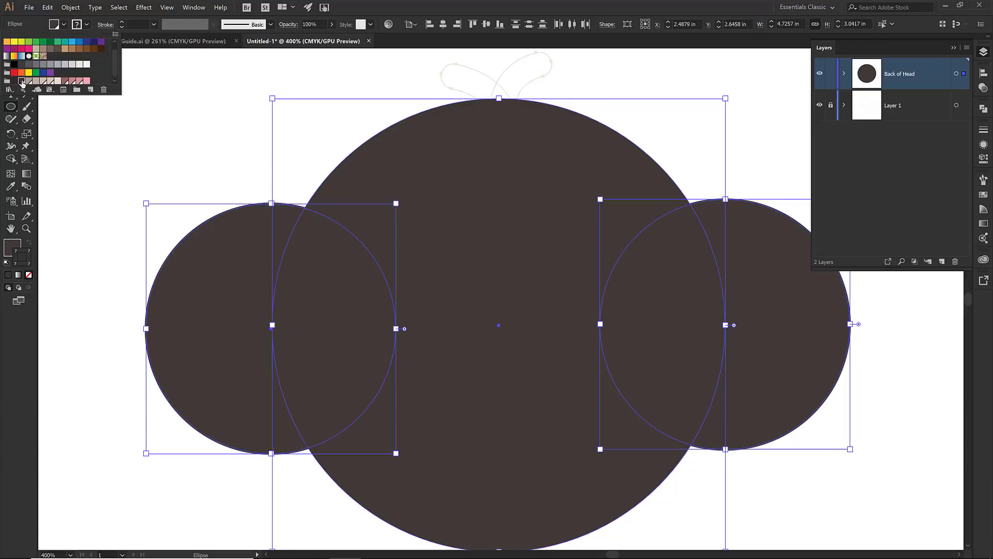
# Remove the stroke from the selected head and ear circles by setting it to None.
pyautogui.click(86, 23)
pyautogui.click(86, 24)
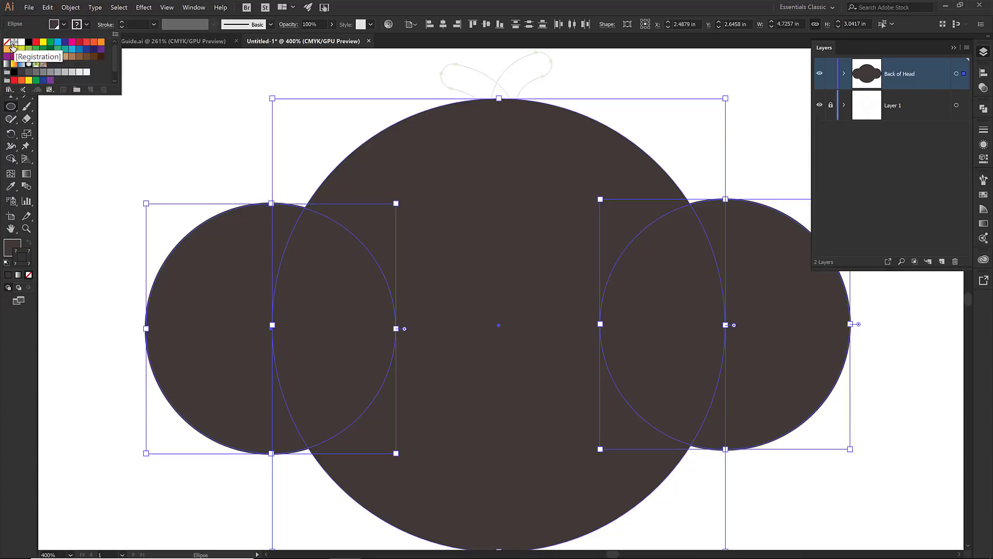
pyautogui.click(8, 44)
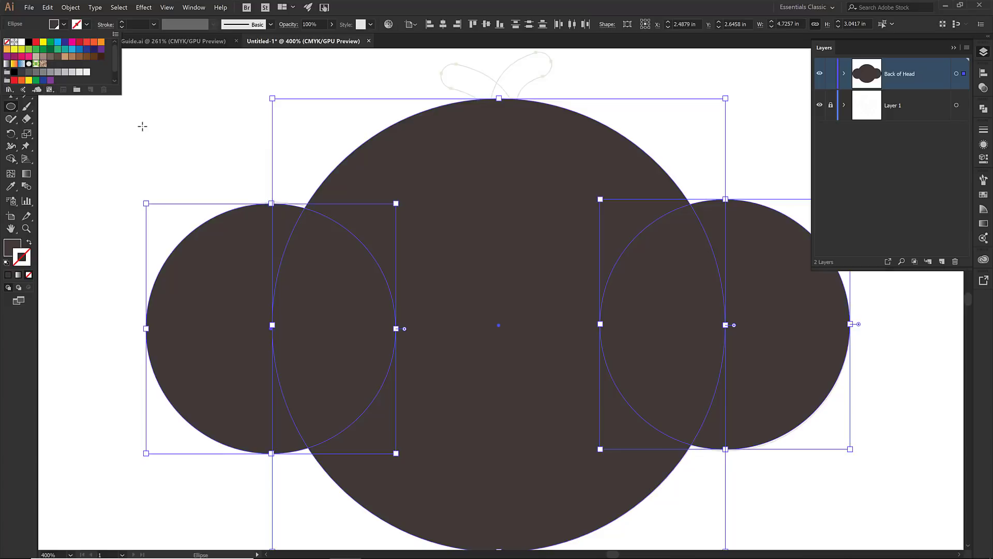
# Lock and hide the Back of Head layer.
pyautogui.click(831, 80)
pyautogui.click(831, 74)
pyautogui.click(819, 73)
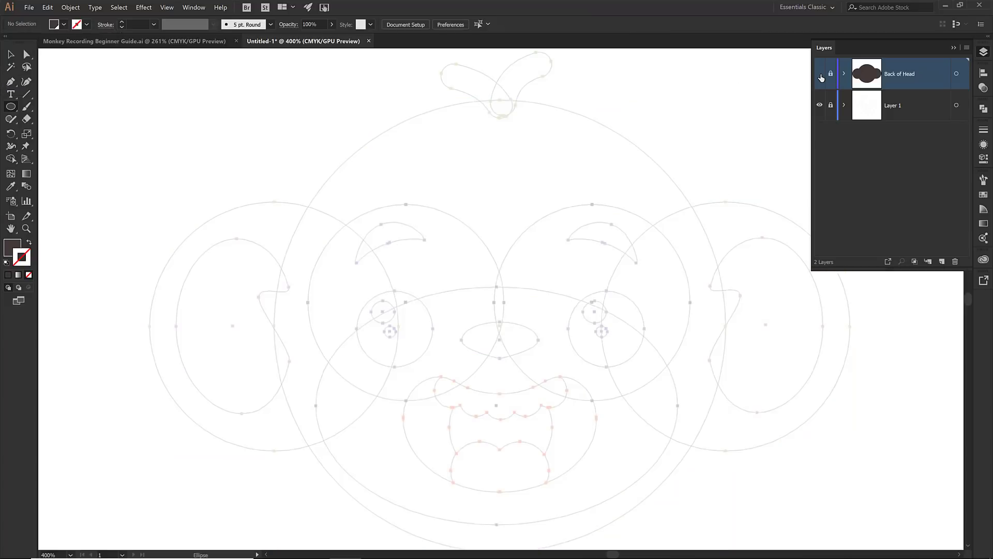
# Create a new layer above Back of Head and name it Face Shapes.
pyautogui.click(942, 262)
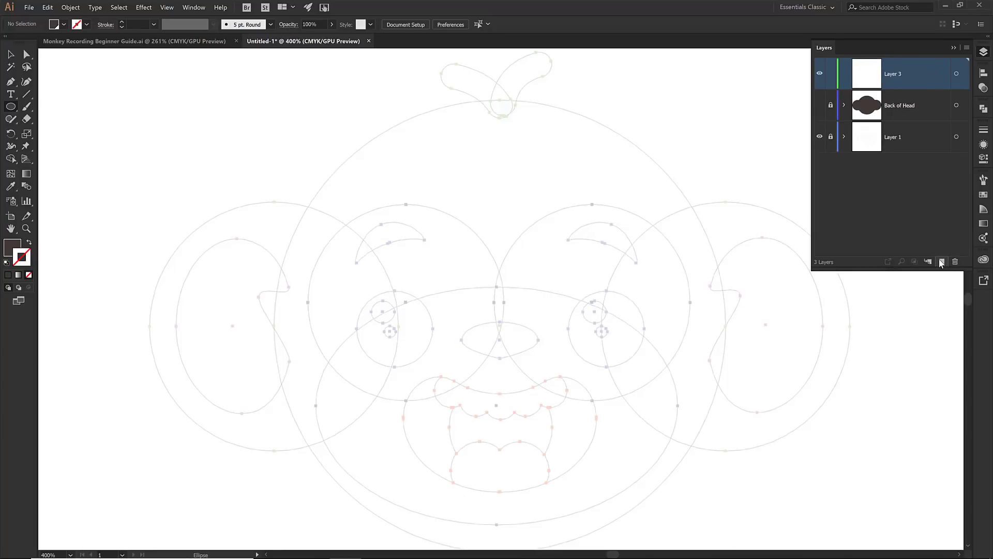
pyautogui.doubleClick(900, 81)
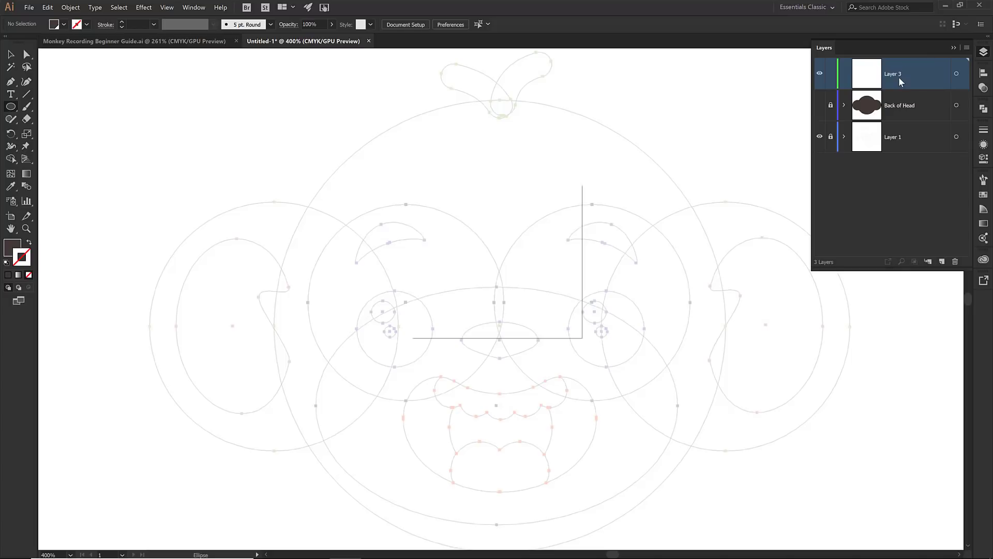
pyautogui.write('Face ')
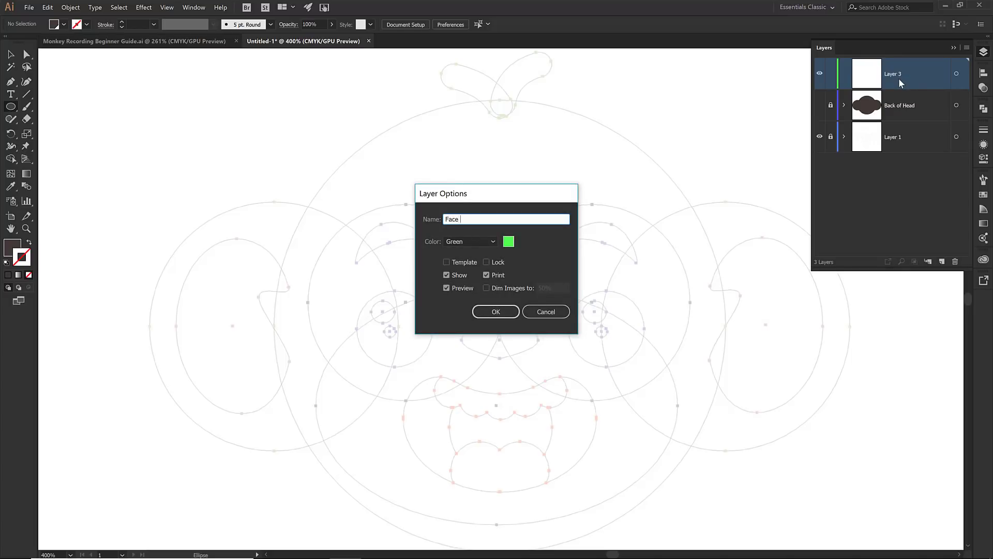
pyautogui.write('Shapes')
pyautogui.click(492, 316)
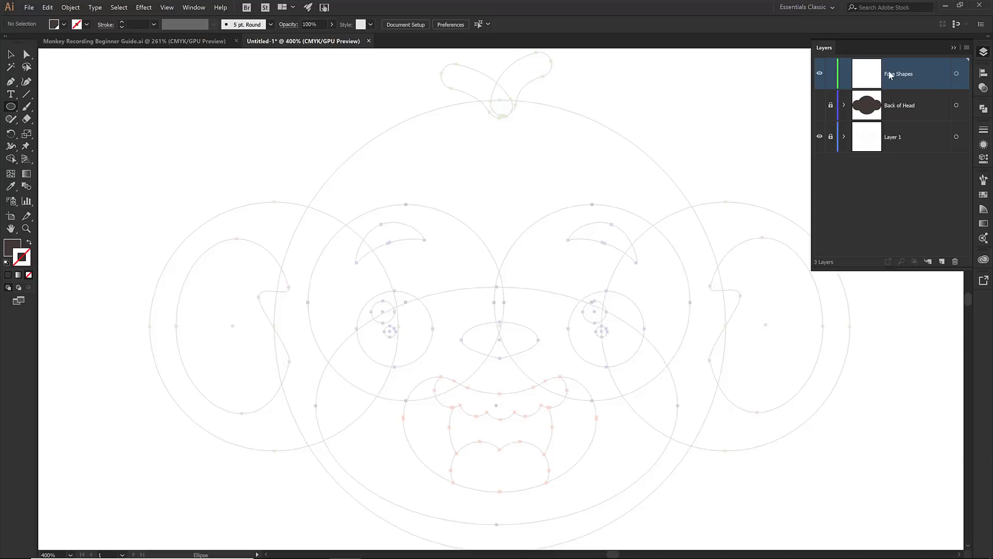
pyautogui.click(954, 48)
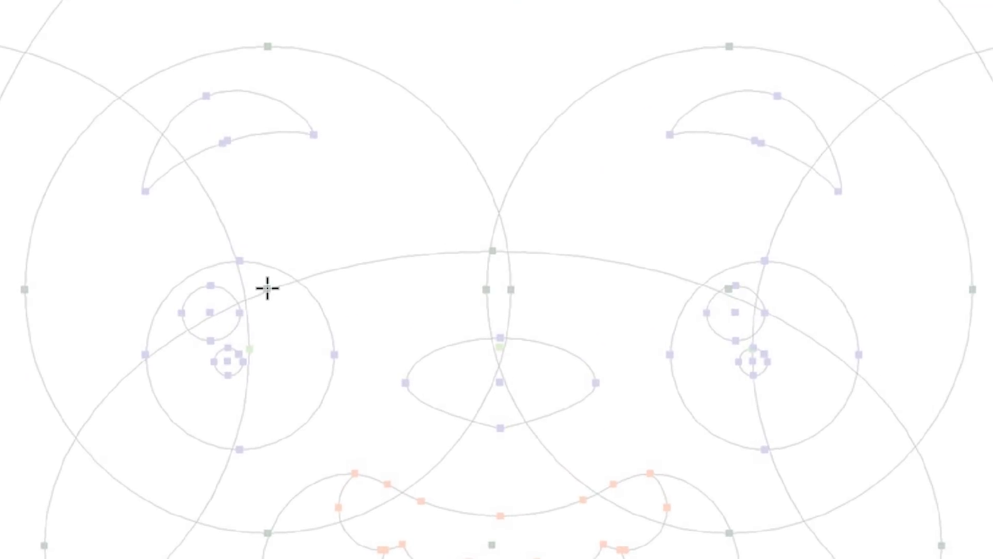
# Draw a circle about 1.33 in wide from the center of the left upper face guide, with a light beige stroke and no fill.
pyautogui.moveTo(268, 288); pyautogui.dragTo(466, 534)
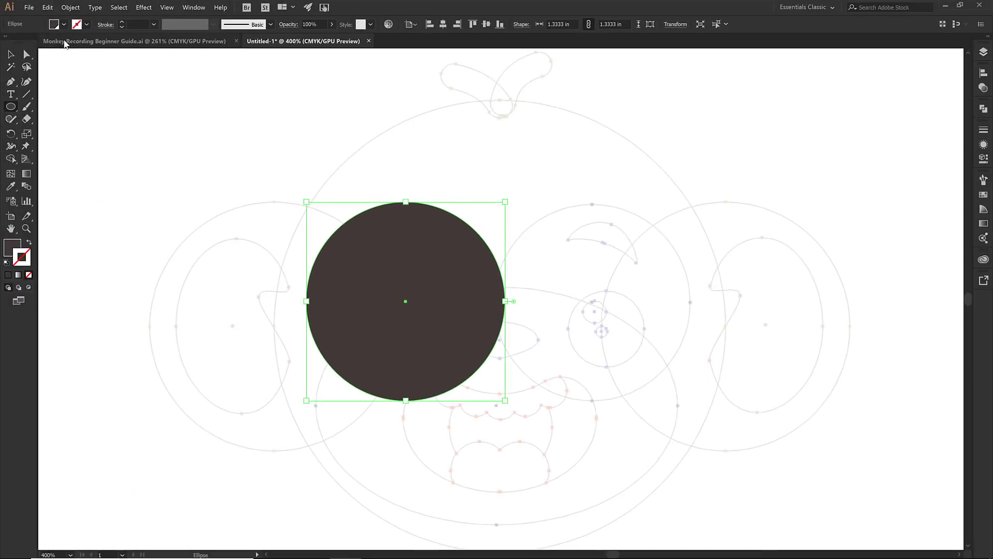
pyautogui.click(63, 24)
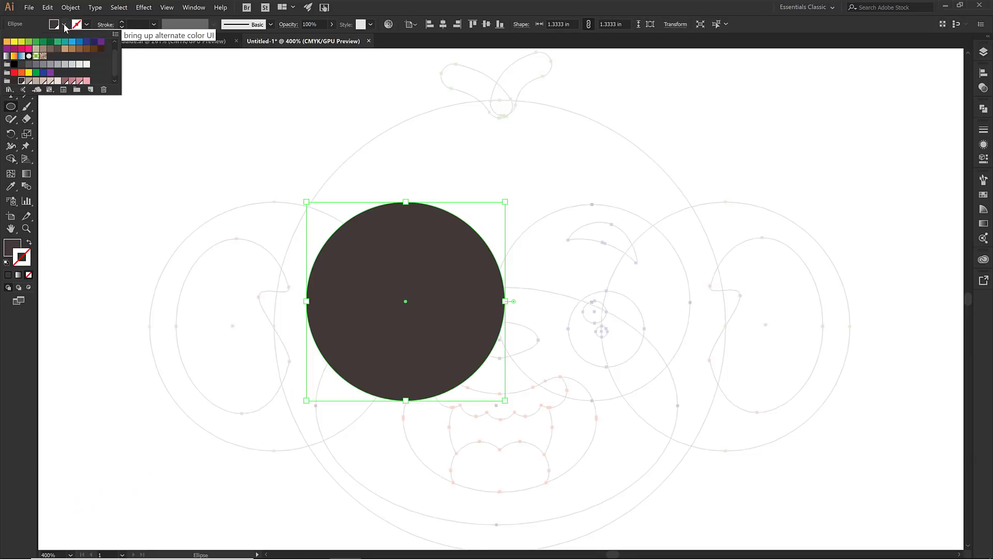
pyautogui.click(58, 81)
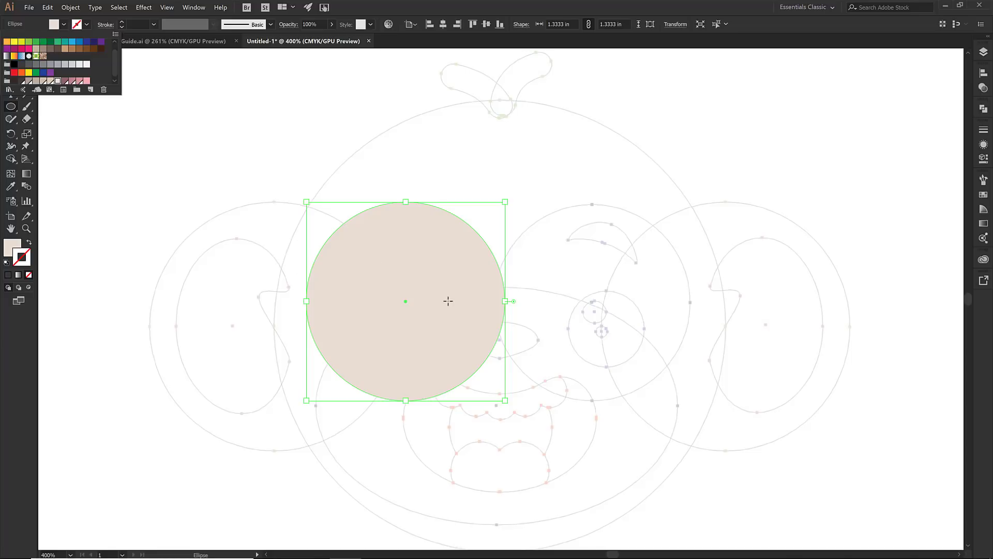
pyautogui.hotkey('shift', 'x')
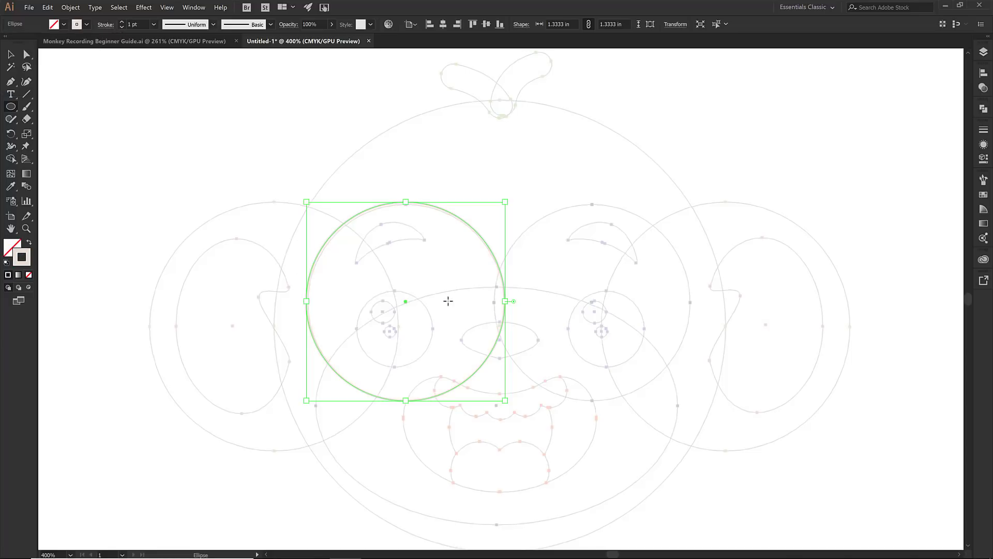
pyautogui.click(21, 256)
# Create a second circle at exactly 1.3333 in wide and high, and move it onto the right upper face guide.
pyautogui.click(593, 300)
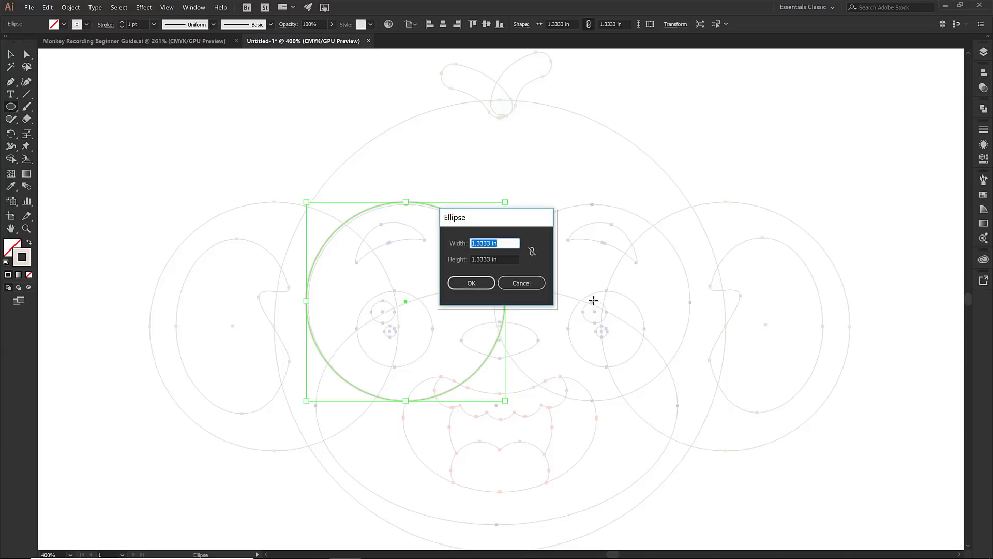
pyautogui.press('Return')
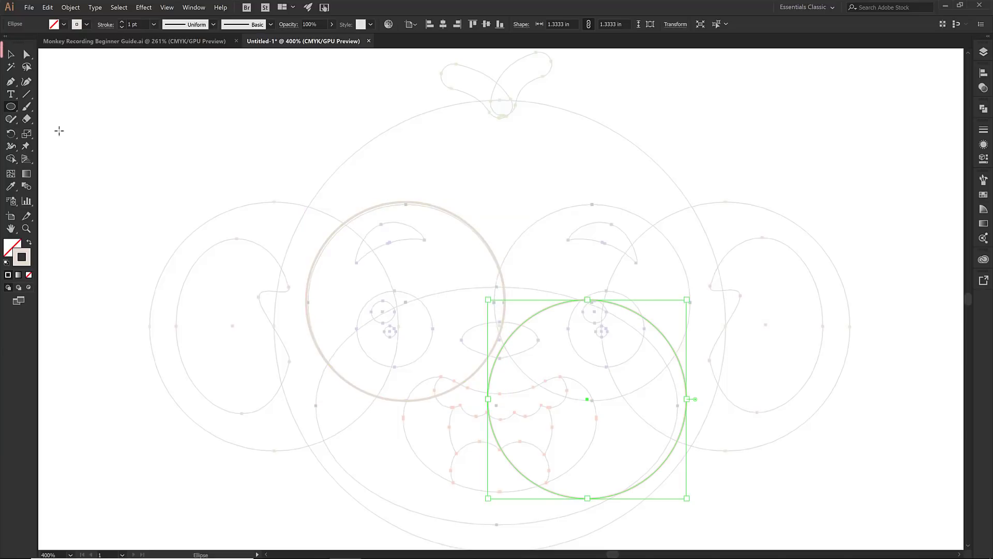
pyautogui.click(15, 59)
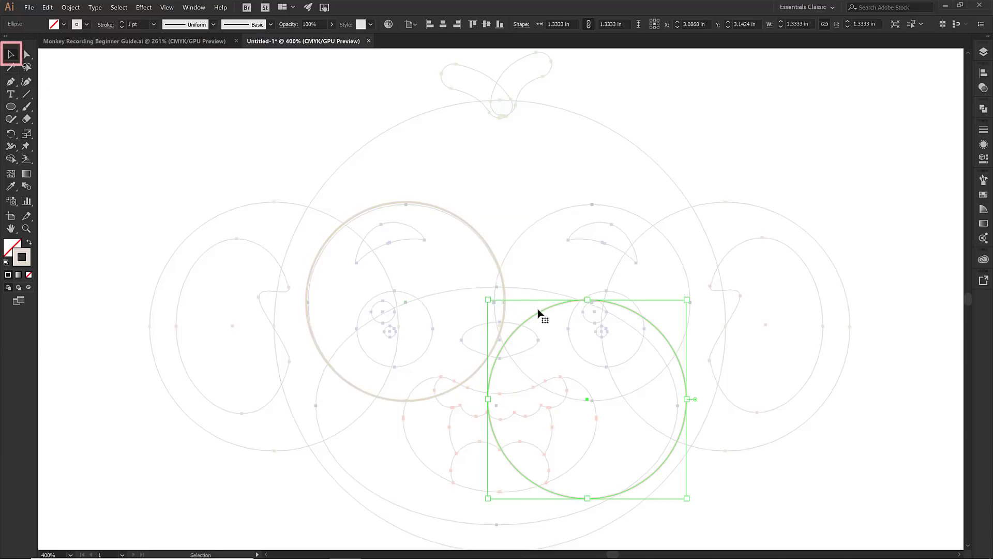
pyautogui.moveTo(546, 298); pyautogui.dragTo(548, 212)
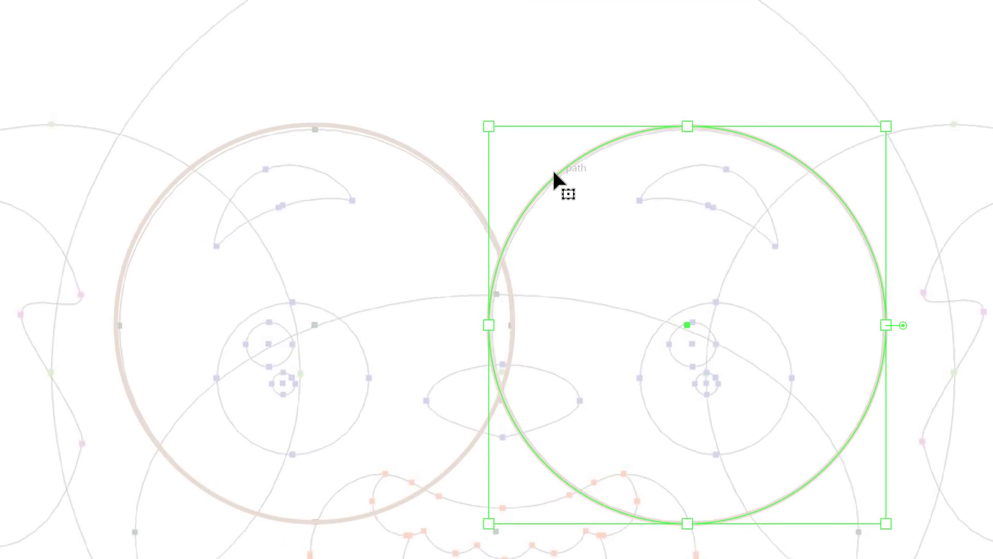
# Try moving the right unfilled circle by its outline, undo the move, and try moving it from its empty interior.
pyautogui.moveTo(555, 170); pyautogui.dragTo(422, 14)
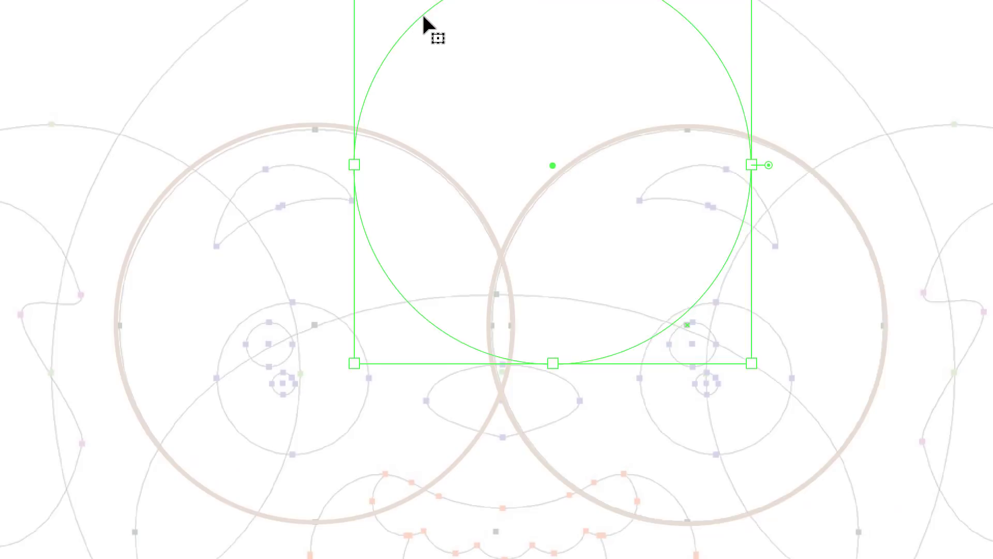
pyautogui.hotkey('ctrl', 'z')
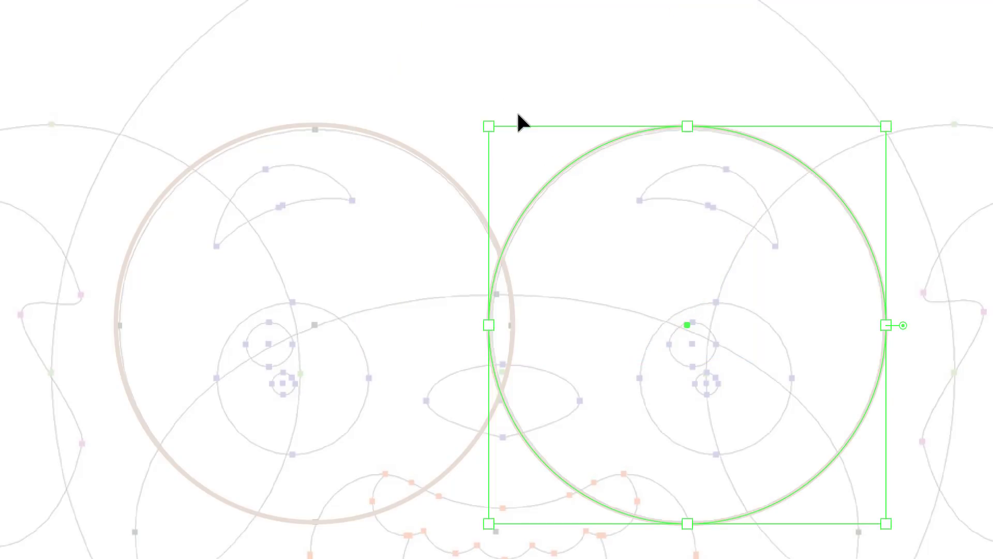
pyautogui.moveTo(526, 149); pyautogui.dragTo(595, 234)
pyautogui.moveTo(275, 30); pyautogui.dragTo(682, 299)
pyautogui.click(532, 92)
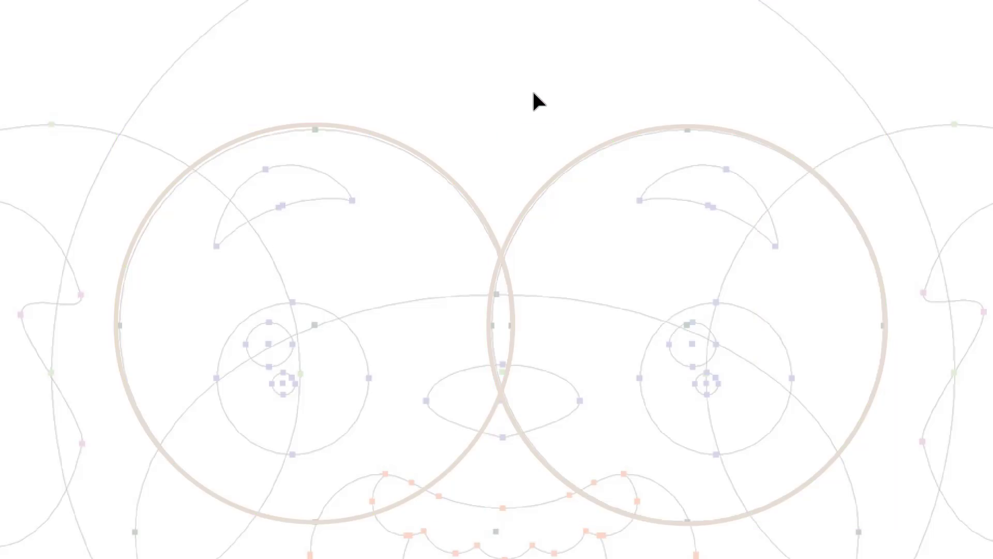
# Try moving the right circle by its interior with fill and stroke swapped, and undo both the move and the swap.
pyautogui.click(582, 154)
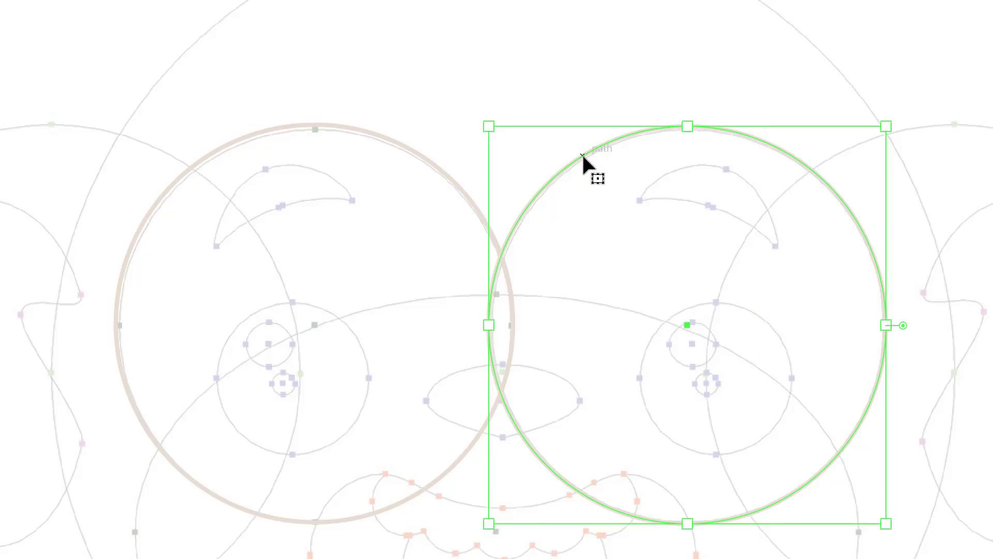
pyautogui.hotkey('ctrl', 'shift', 'v')
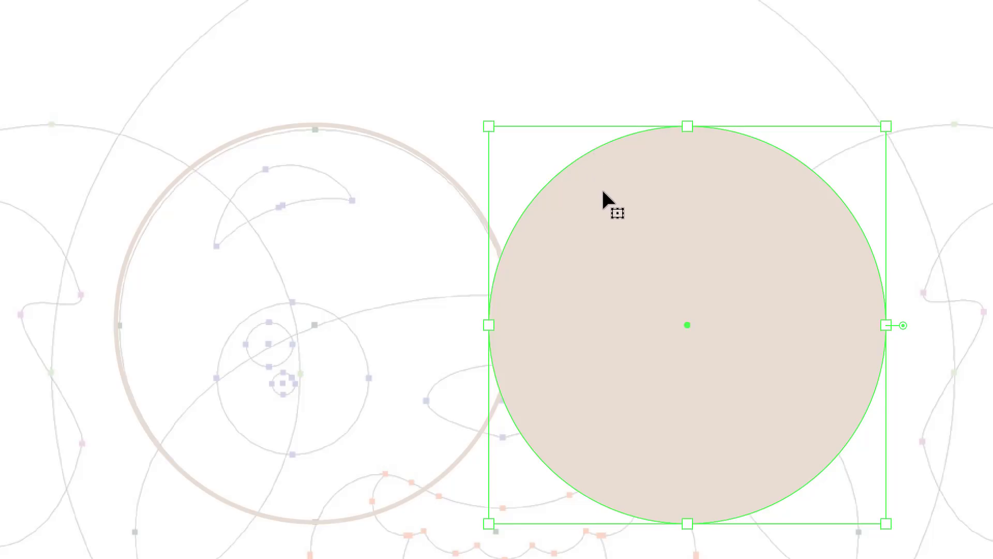
pyautogui.moveTo(613, 200); pyautogui.dragTo(290, 32)
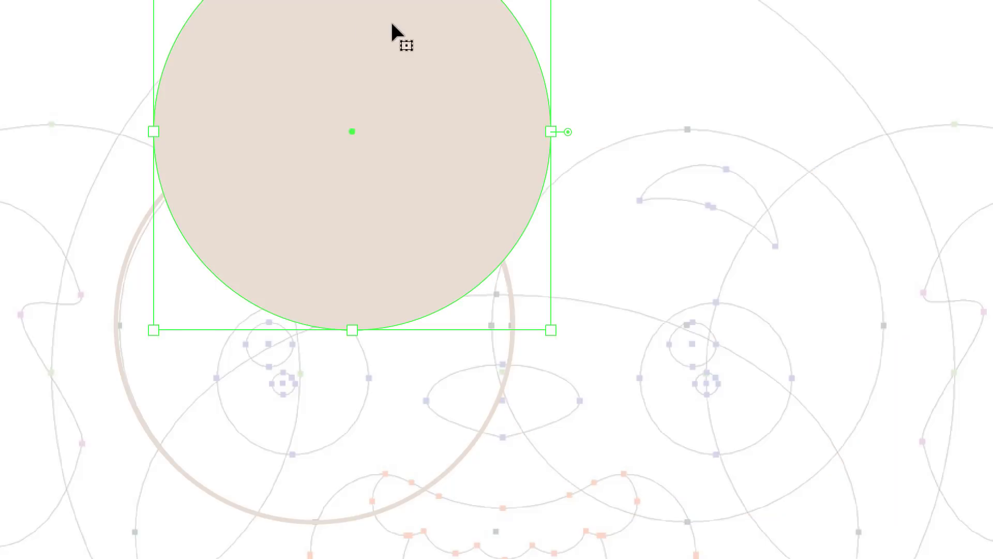
pyautogui.press('n')
pyautogui.hotkey('ctrl', 'z')
pyautogui.press('s')
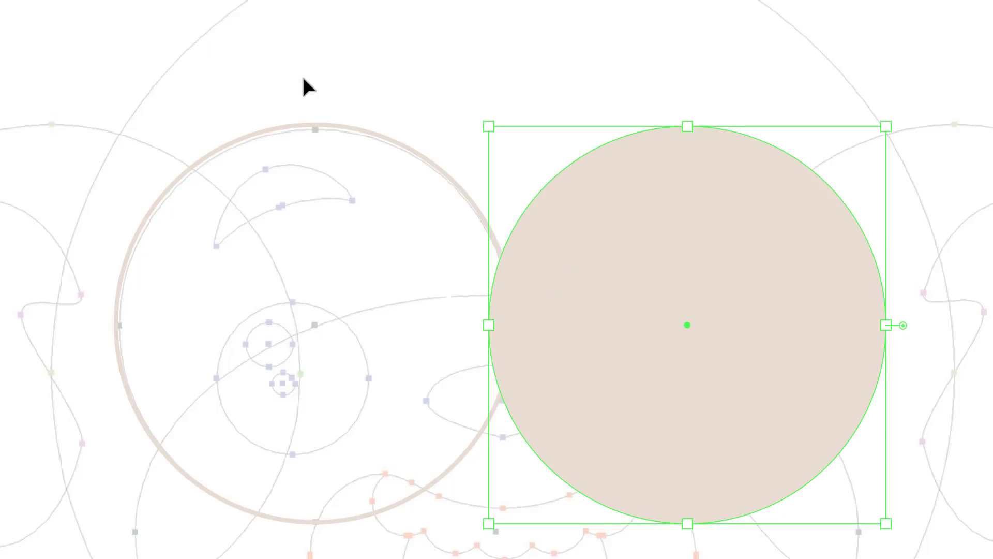
pyautogui.hotkey('ctrl', 'z')
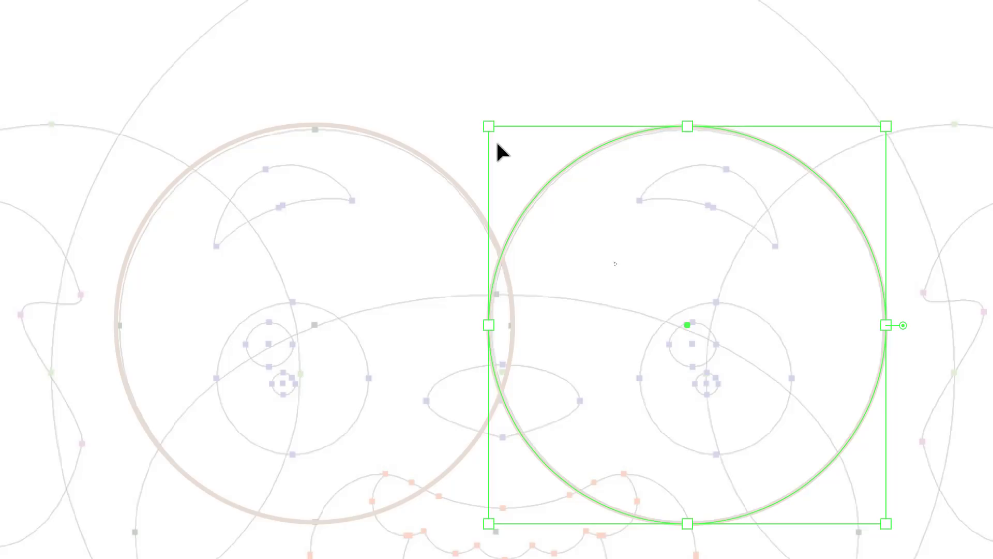
# Draw a wide ellipse over the lower face guide and widen it slightly to match the guide.
pyautogui.hotkey('ctrl', 'a')
pyautogui.press('Escape')
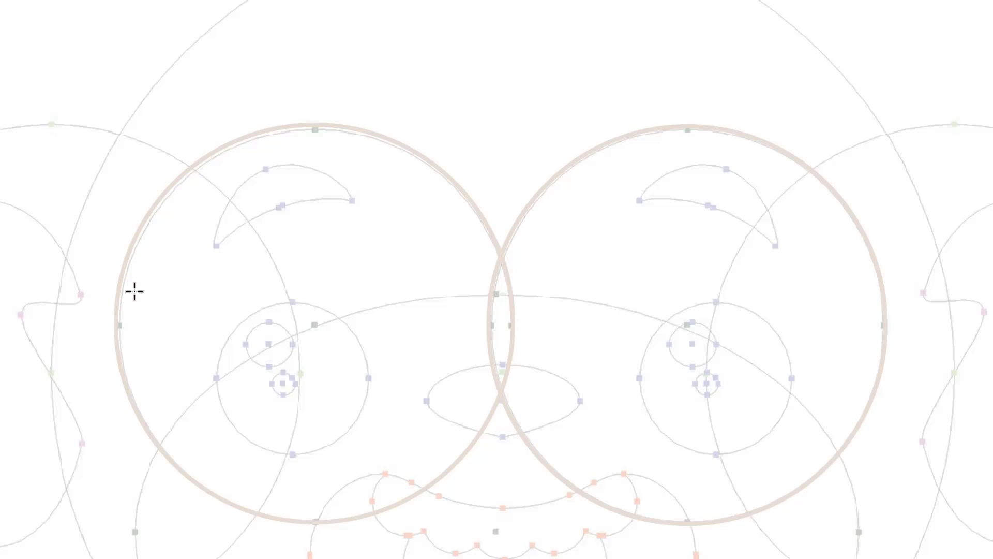
pyautogui.scroll(-3, 138, 293)
pyautogui.moveTo(219, 162); pyautogui.dragTo(782, 534)
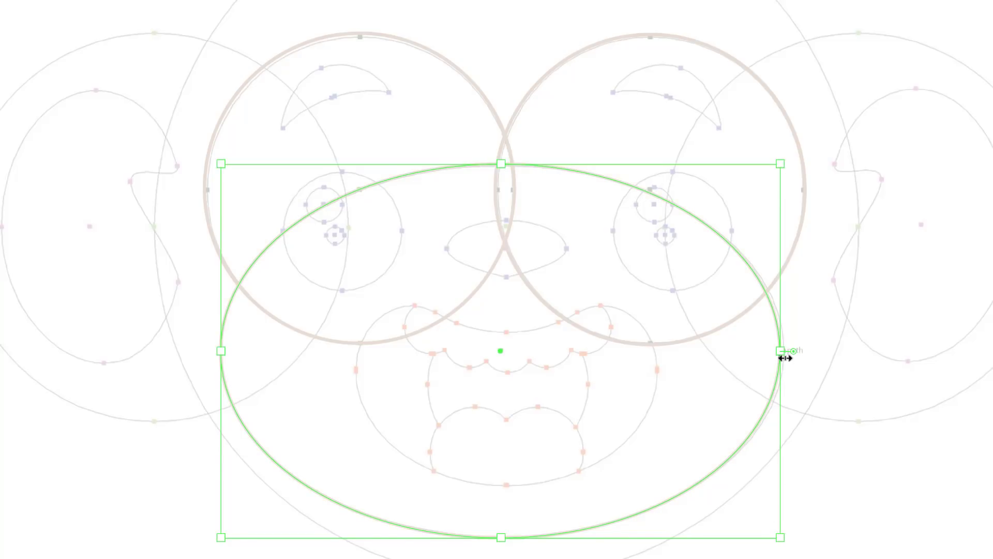
pyautogui.moveTo(782, 353); pyautogui.dragTo(788, 355)
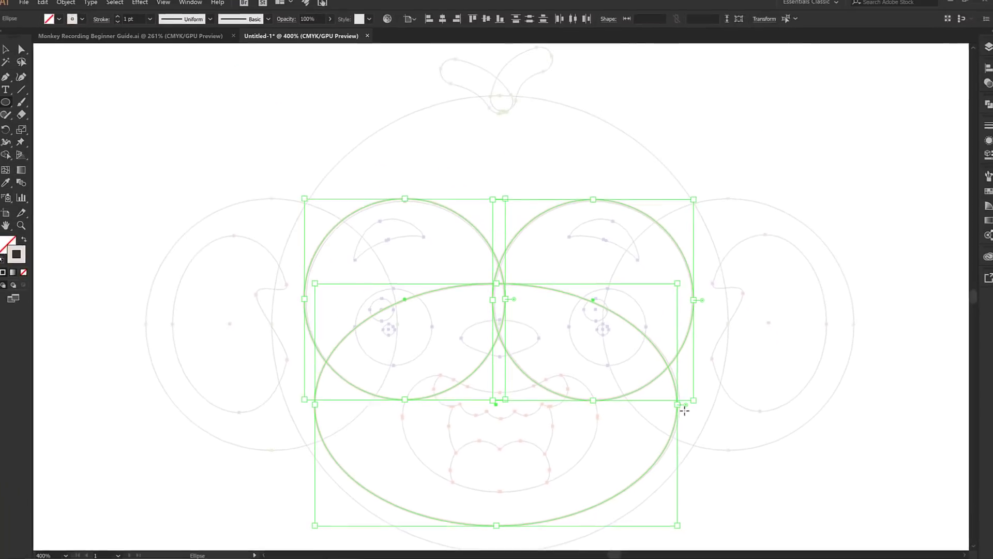
# Select both upper face circles and the lower ellipse, and swap their fill and stroke to fill them with light beige.
pyautogui.click(129, 7)
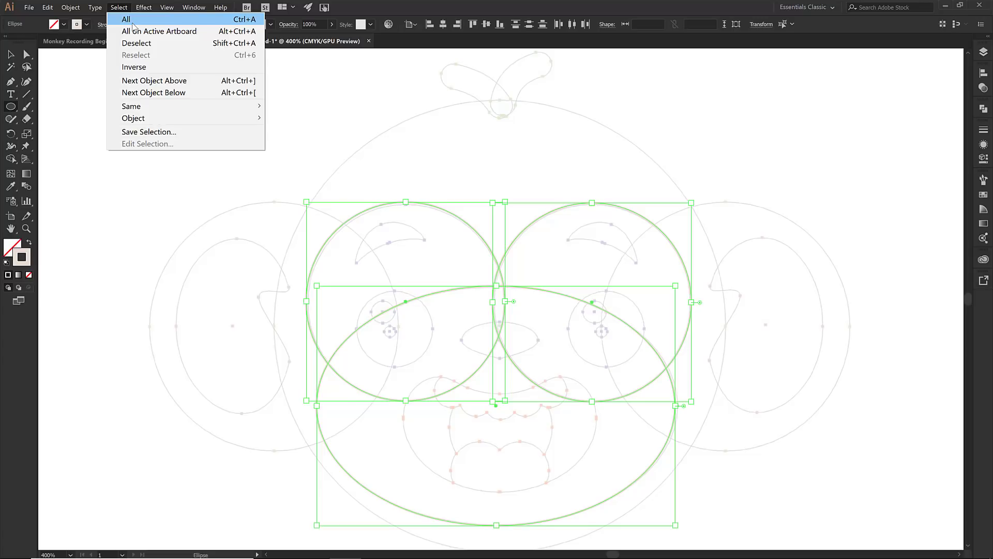
pyautogui.click(133, 26)
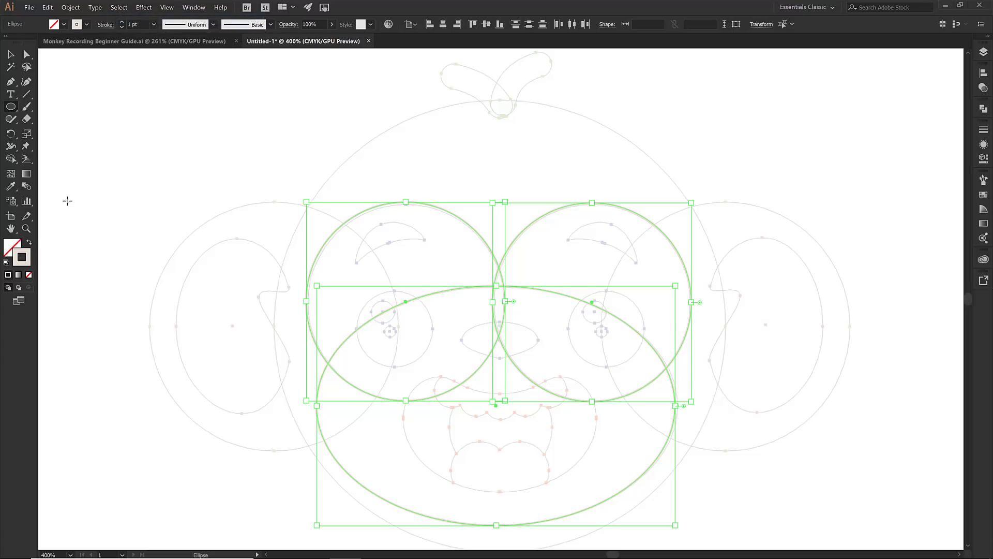
pyautogui.click(29, 243)
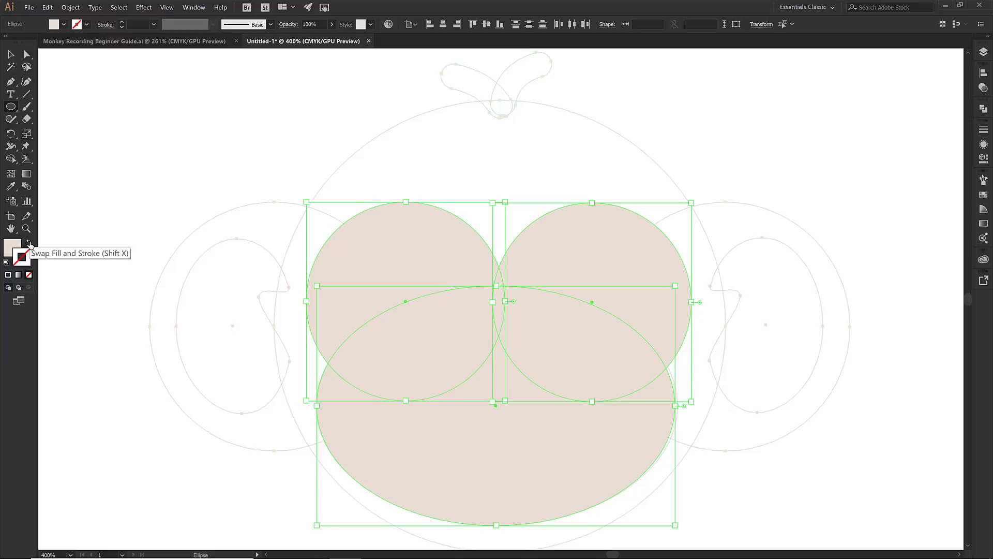
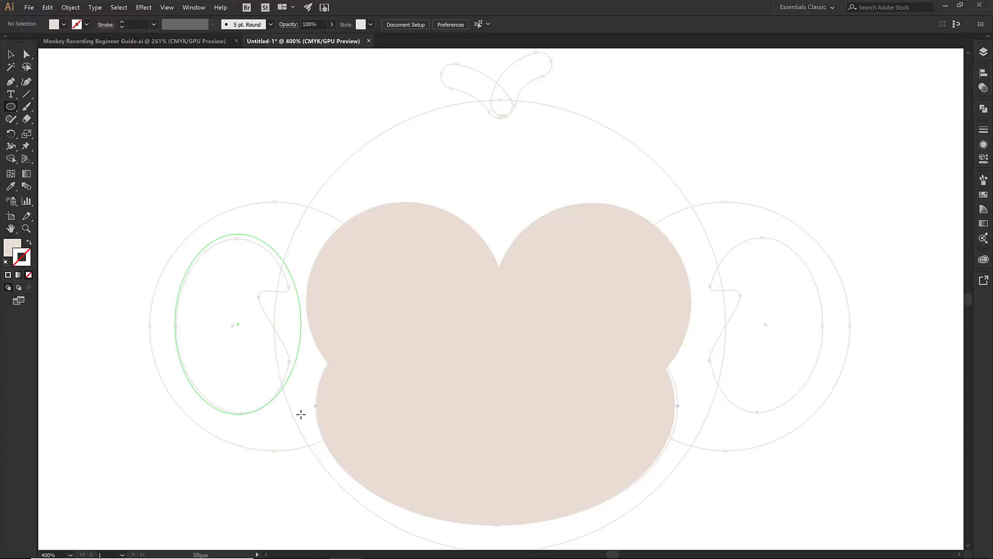
# Draw an ellipse about 0.81 by 1.21 in over the left inner ear guide, with a pink stroke and no fill.
pyautogui.moveTo(301, 413); pyautogui.dragTo(297, 412)
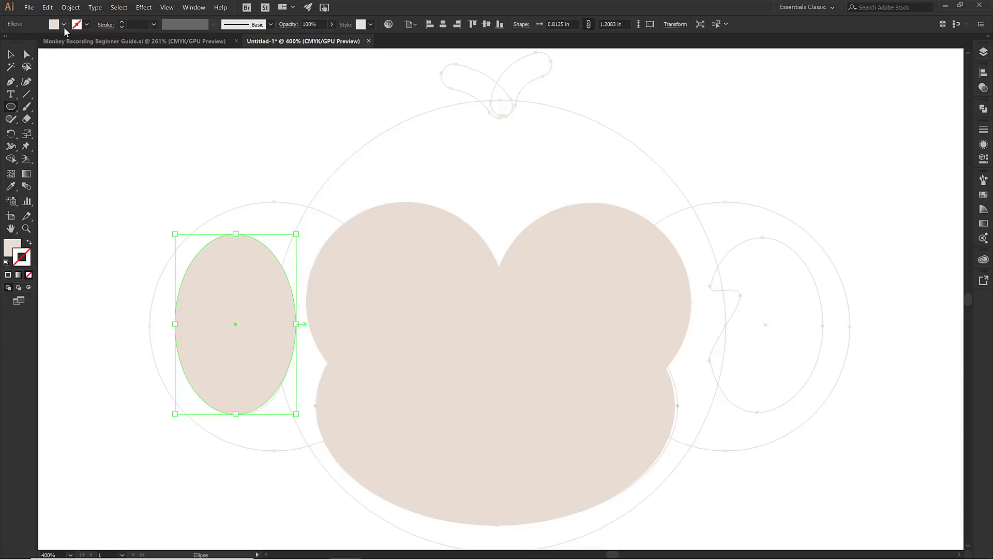
pyautogui.hotkey('shift', 'x')
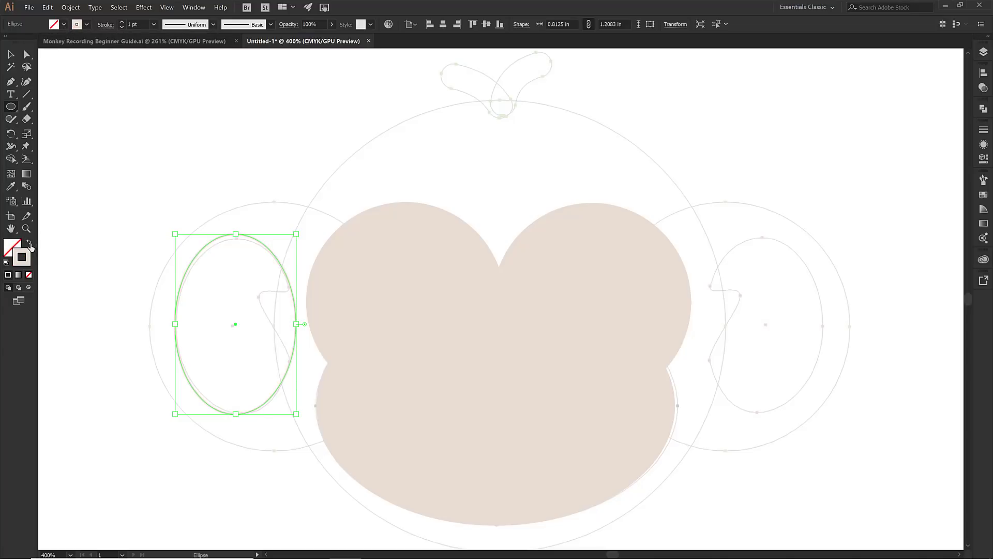
pyautogui.click(86, 24)
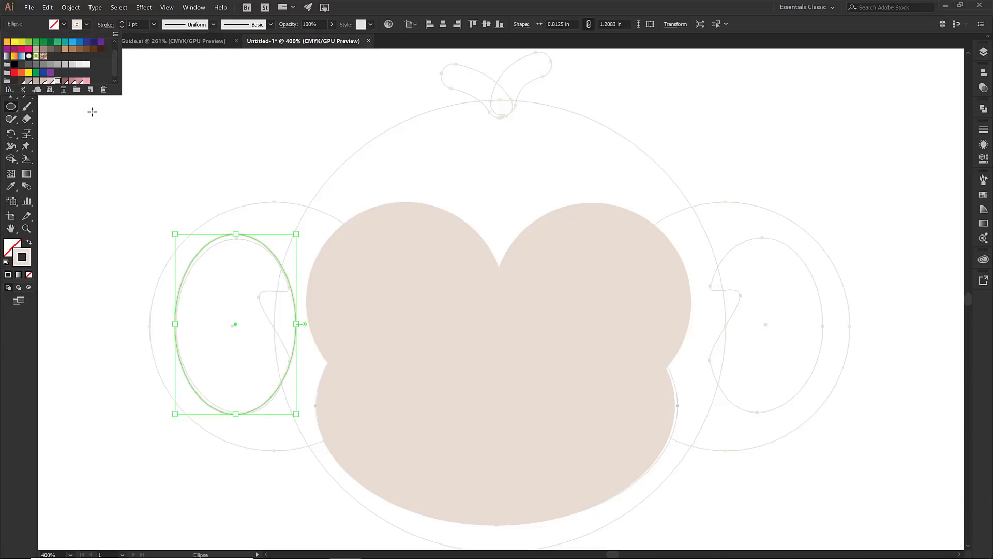
pyautogui.click(87, 82)
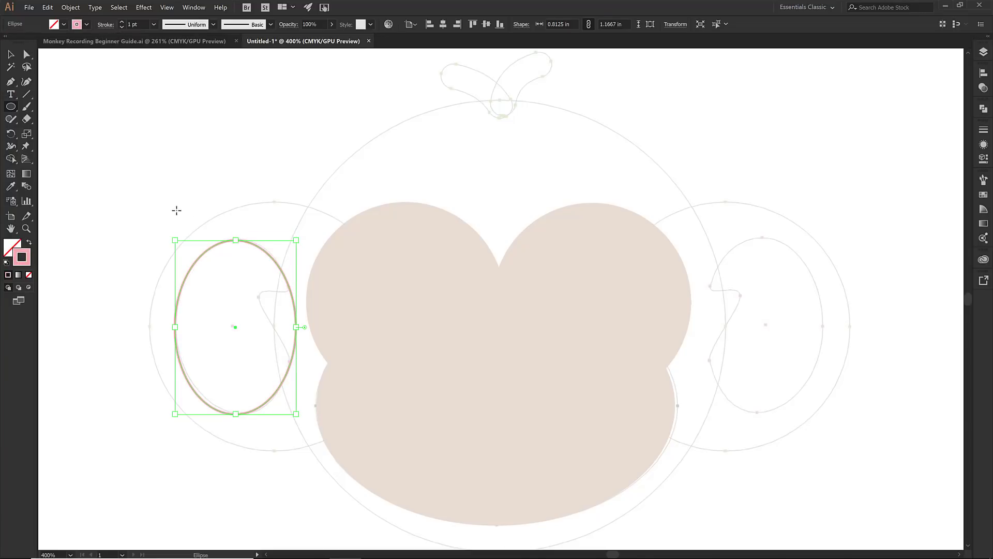
# Add two anchor points to the inner side of the left ear ellipse, where the notch guide meets its edge.
pyautogui.click(30, 228)
pyautogui.moveTo(155, 214); pyautogui.dragTo(387, 469)
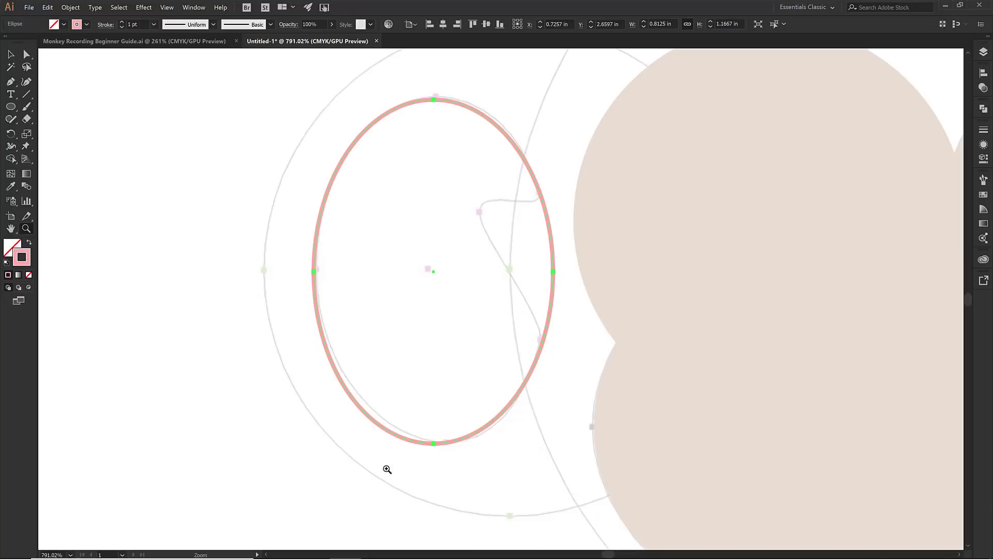
pyautogui.scroll(1, 425, 439)
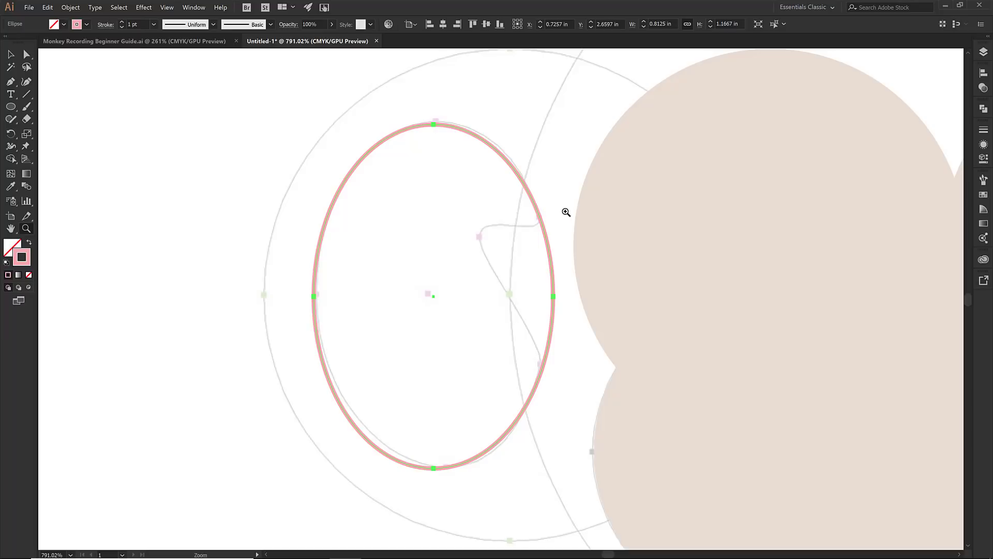
pyautogui.press('+')
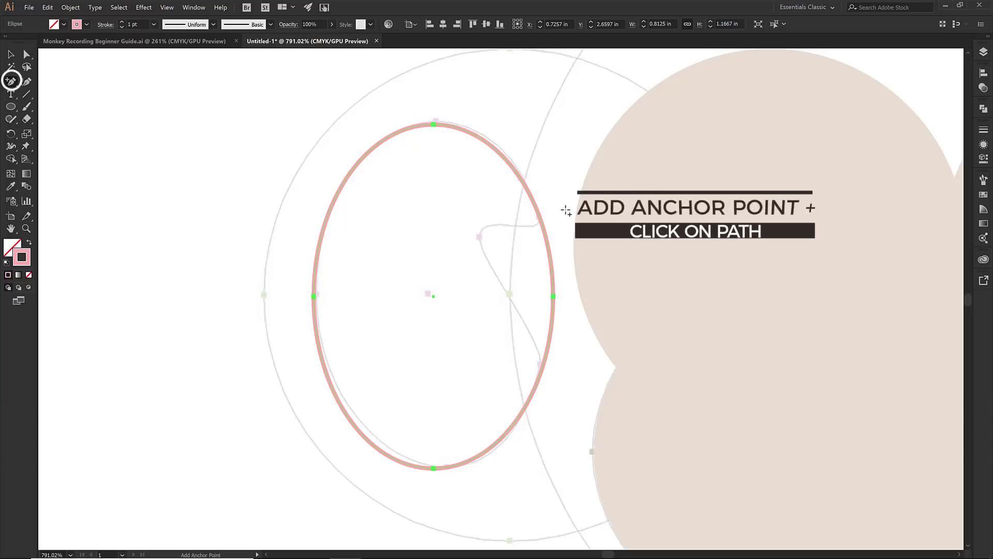
pyautogui.click(539, 215)
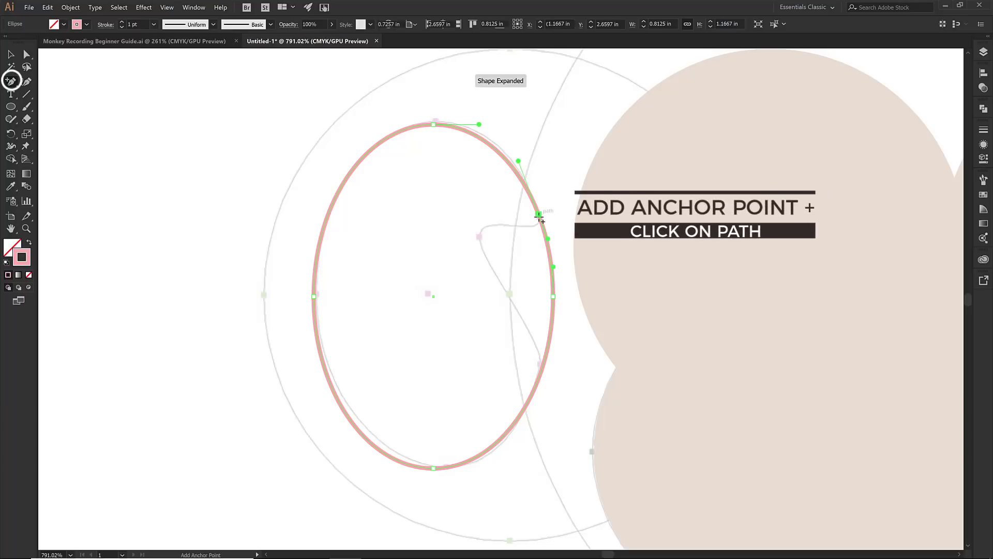
pyautogui.click(543, 365)
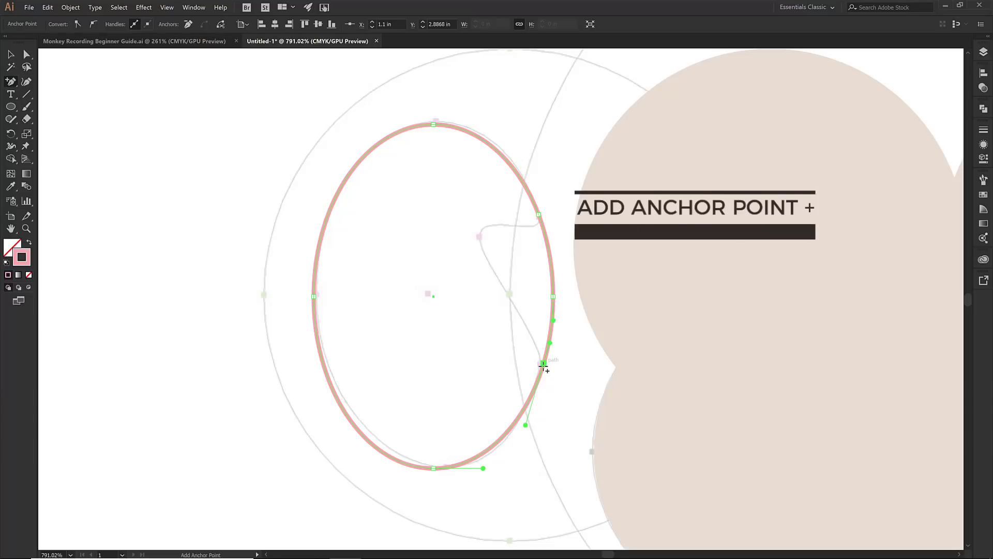
# Move the ellipse's anchor point between the two added points inward to the notch guide's innermost point.
pyautogui.click(26, 54)
pyautogui.click(294, 197)
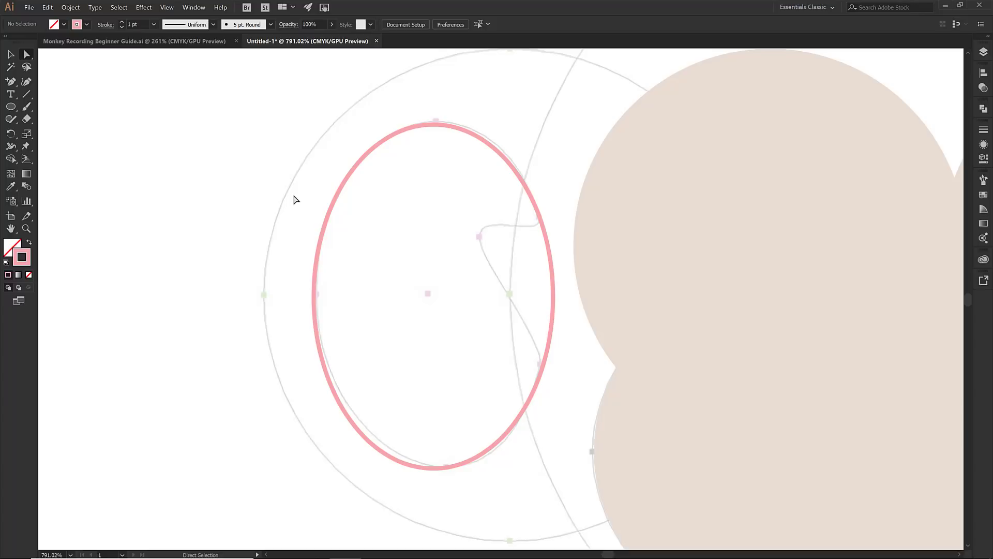
pyautogui.click(539, 215)
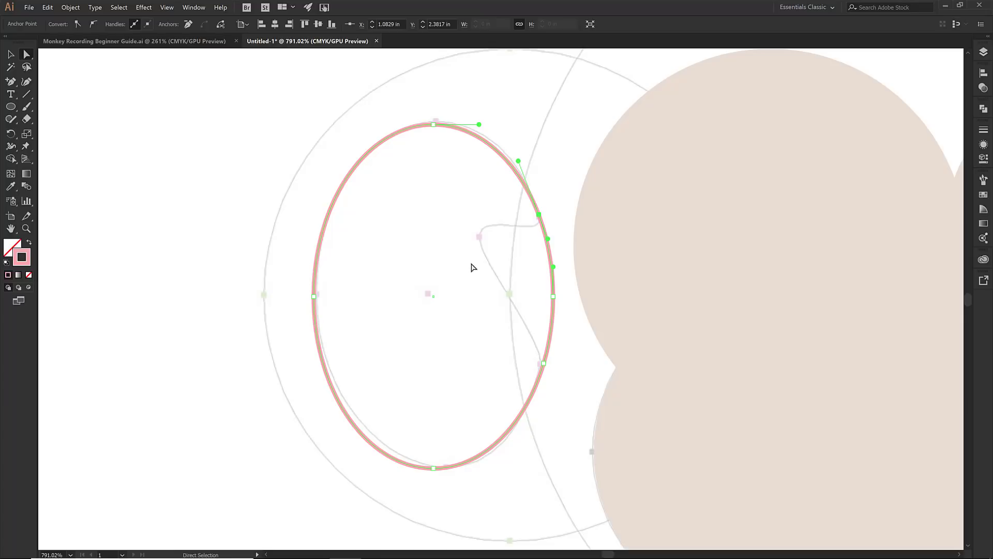
pyautogui.click(553, 297)
pyautogui.moveTo(554, 298); pyautogui.dragTo(479, 240)
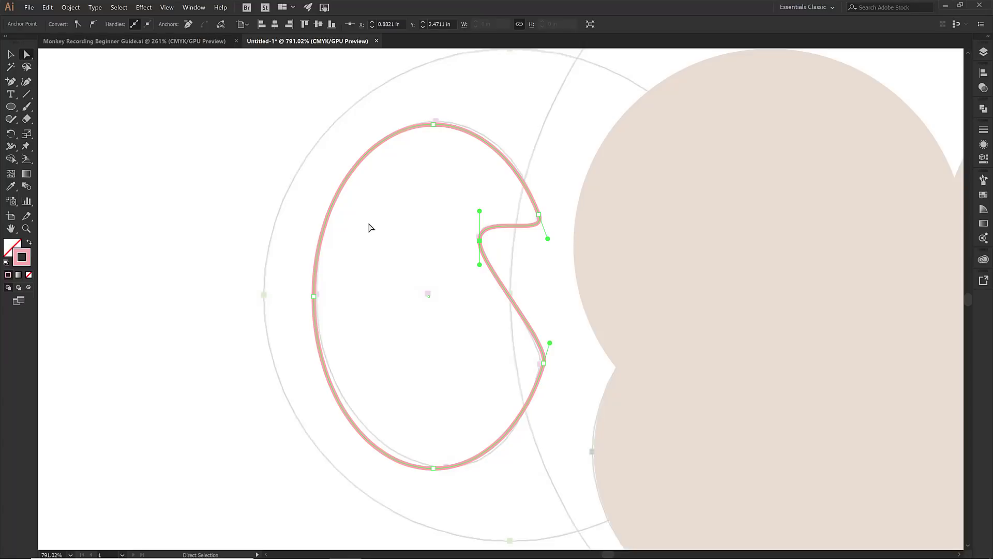
# Swap the notched ear shape's fill and stroke to fill it with pink, and deselect it.
pyautogui.press('ctrl')
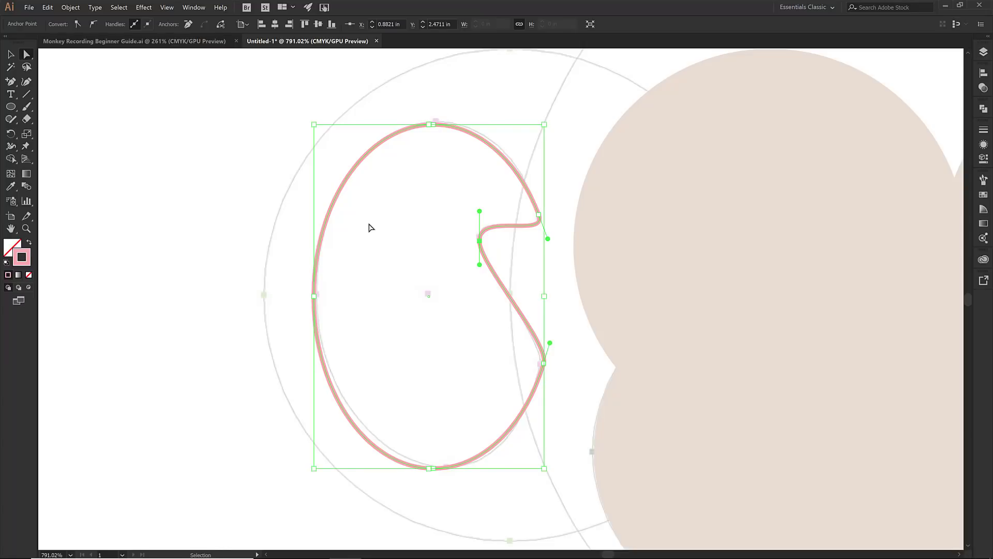
pyautogui.press('ctrl')
pyautogui.hotkey('ctrl', '0')
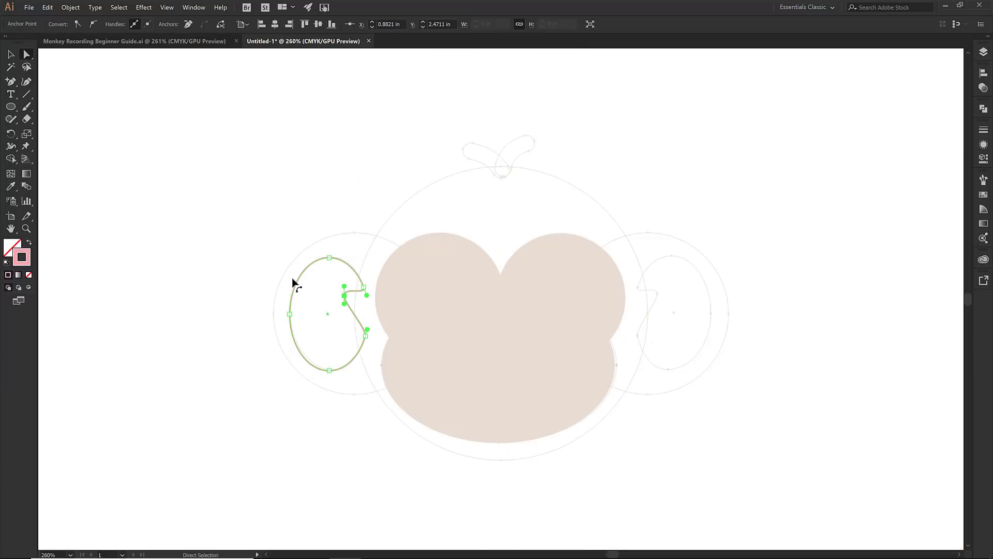
pyautogui.hotkey('shift', 'x')
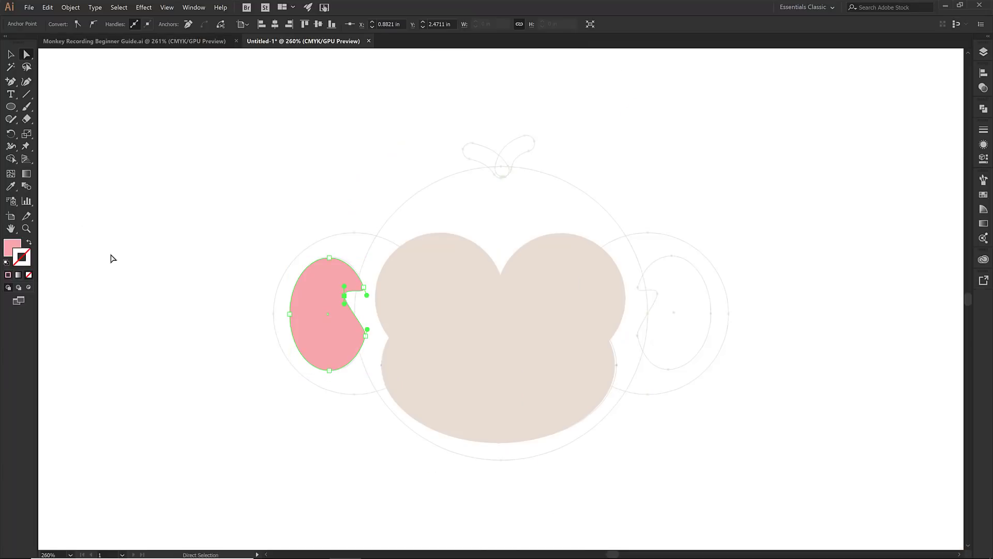
pyautogui.click(114, 259)
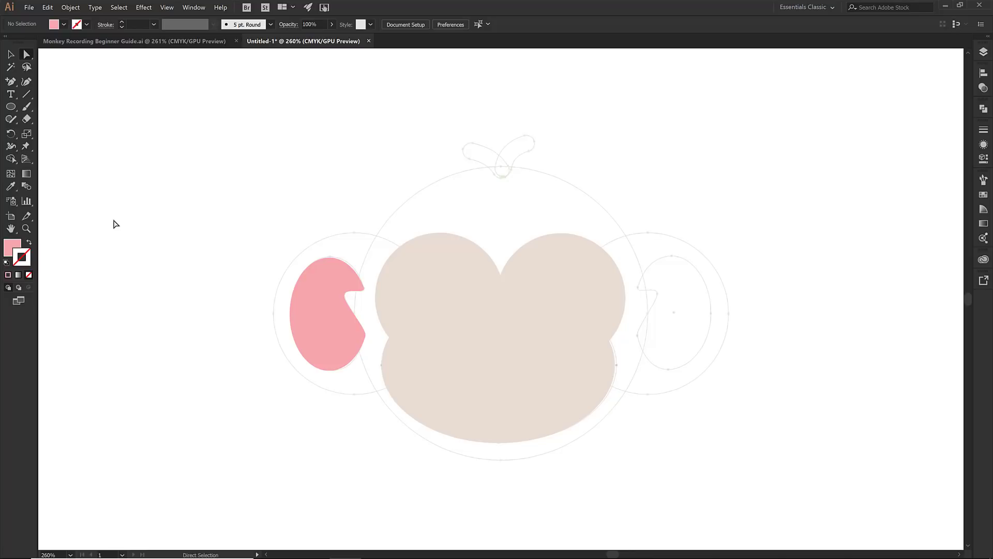
pyautogui.click(26, 95)
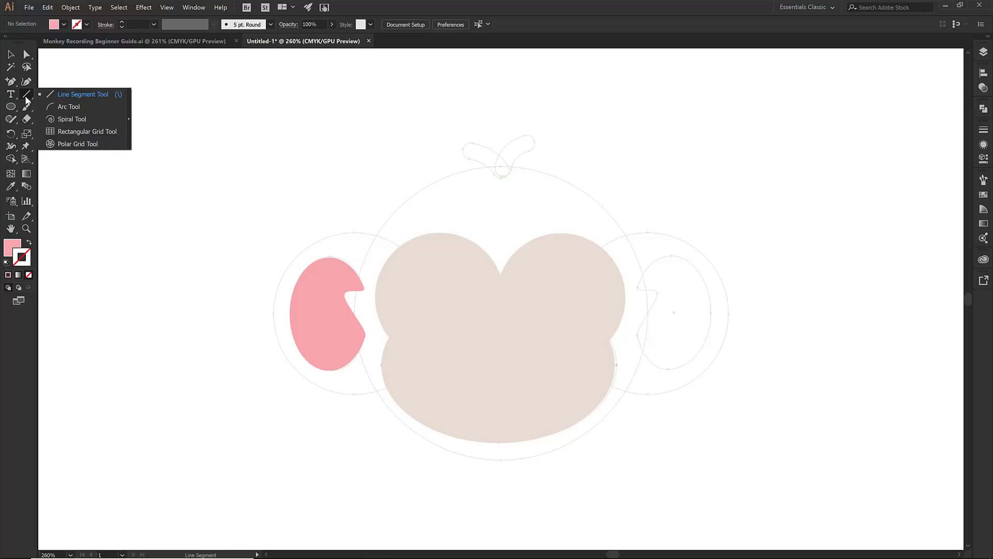
pyautogui.click(12, 81)
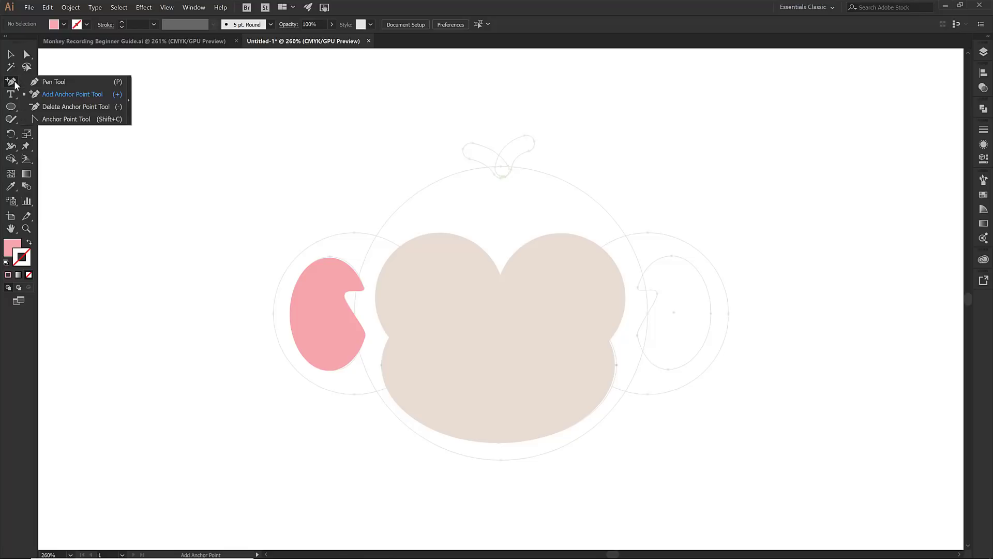
# Copy the pink left inner ear, paste it, and place the duplicate over the right inner ear guide.
pyautogui.press('v')
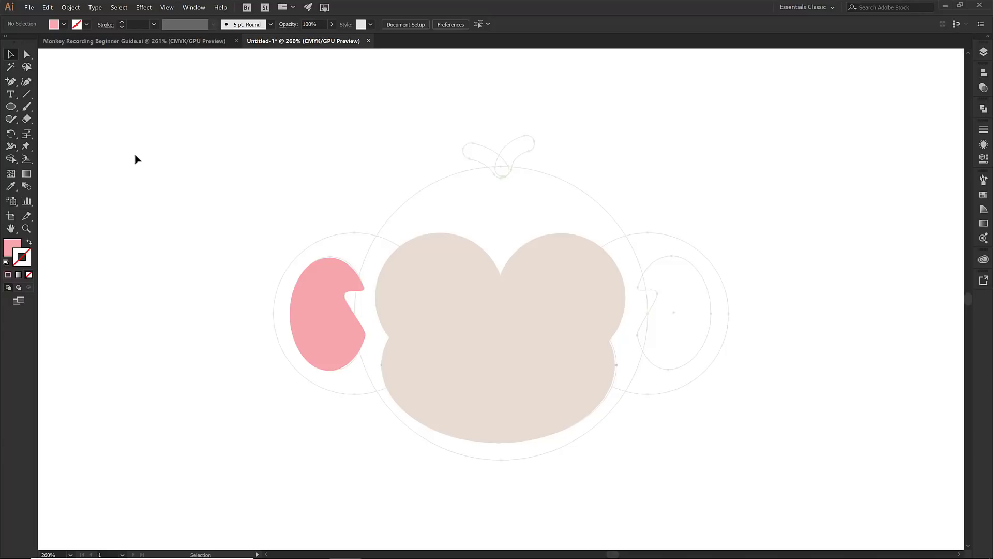
pyautogui.click(312, 299)
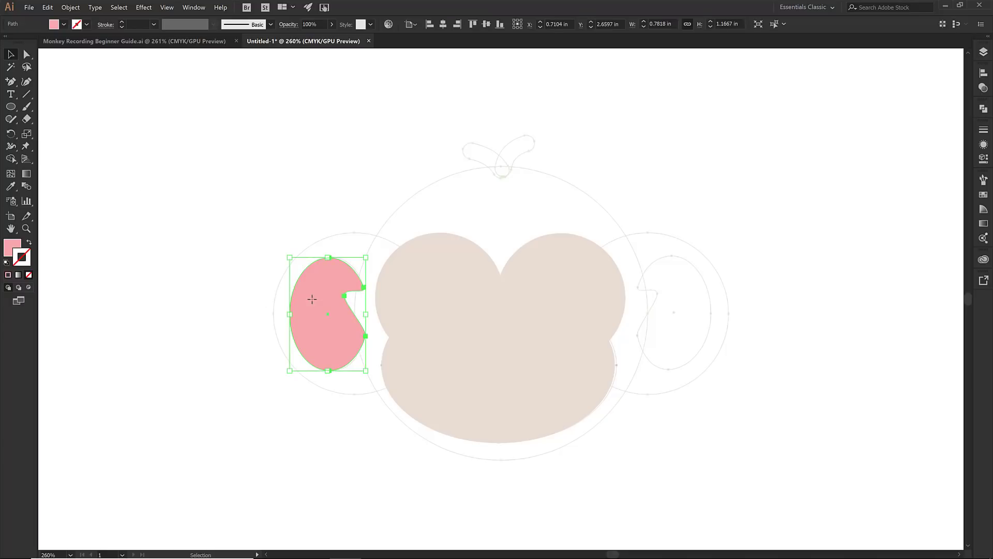
pyautogui.click(47, 7)
pyautogui.click(63, 57)
pyautogui.click(47, 8)
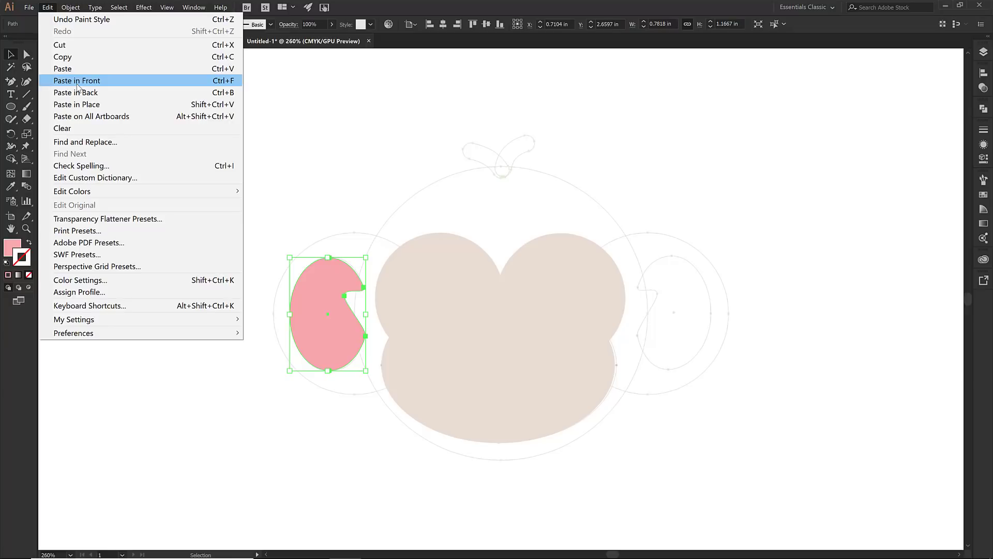
pyautogui.click(62, 69)
pyautogui.moveTo(483, 281); pyautogui.dragTo(654, 293)
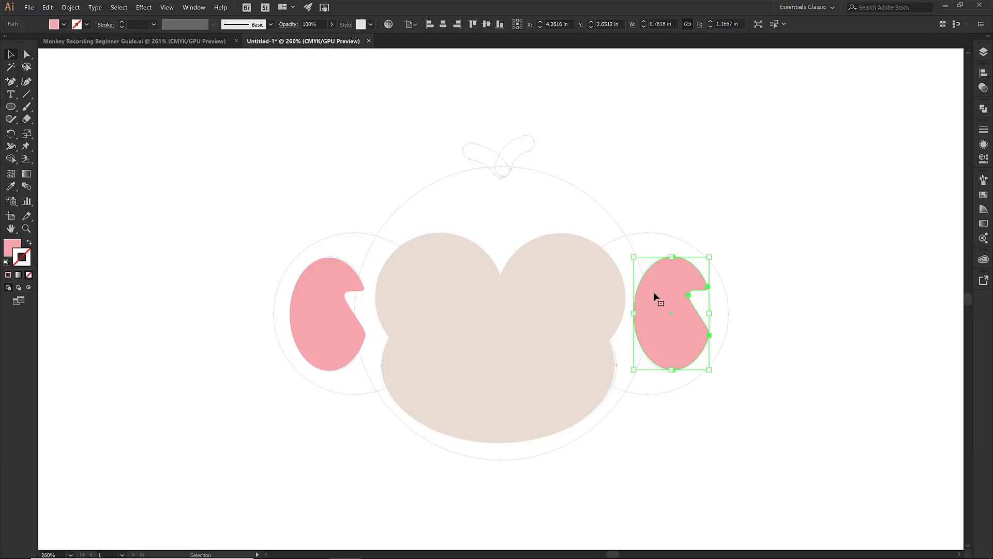
# Reflect the right inner ear across the vertical axis so its notch faces the head.
pyautogui.rightClick(654, 293)
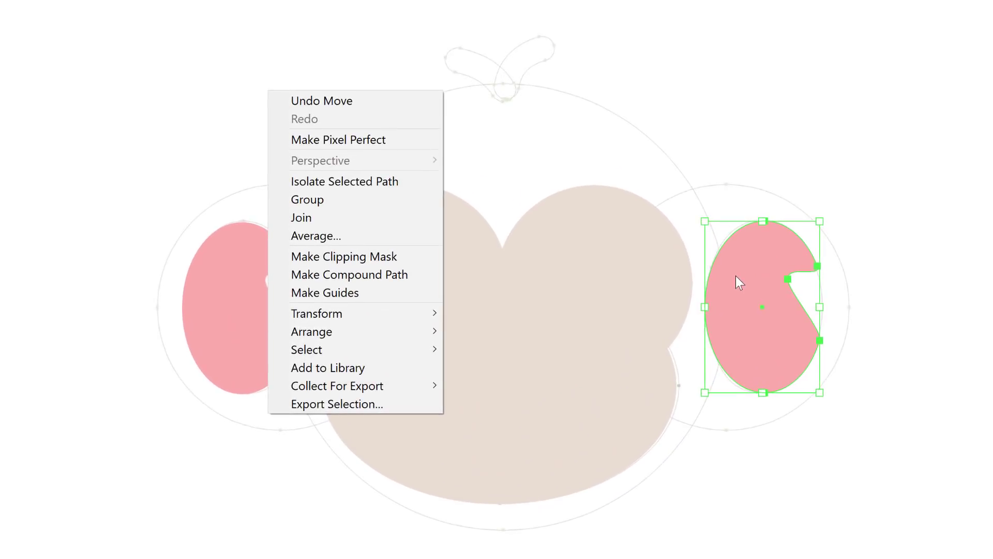
pyautogui.moveTo(344, 318)
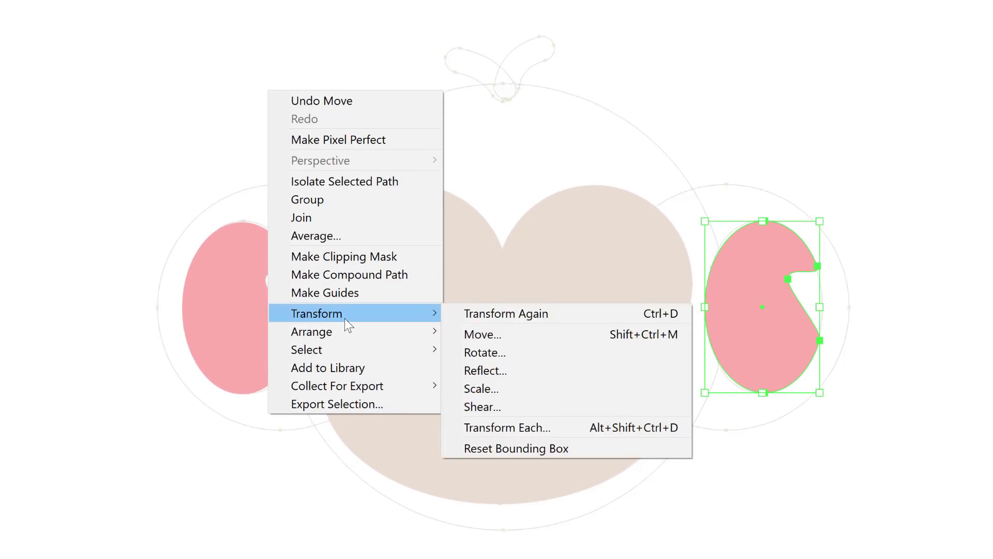
pyautogui.click(482, 369)
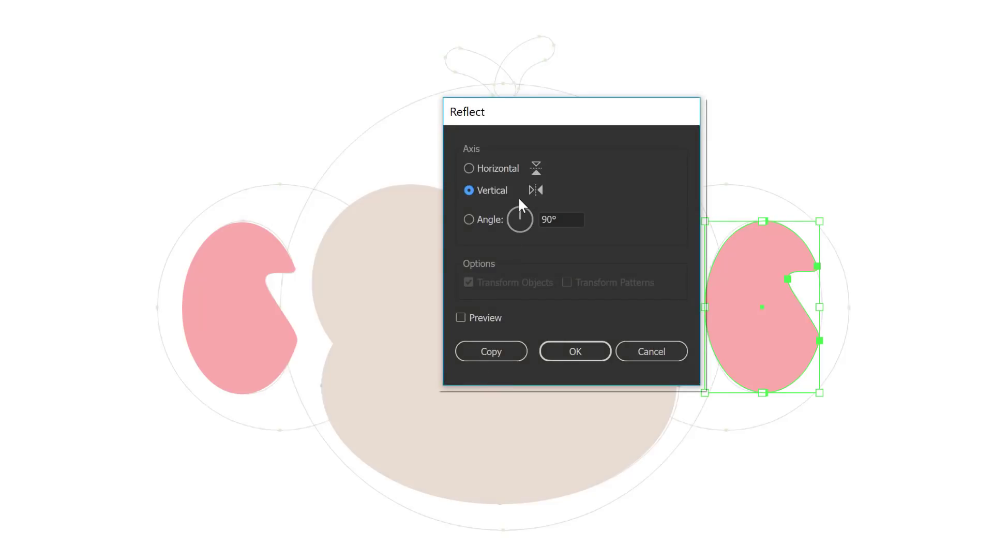
pyautogui.click(570, 350)
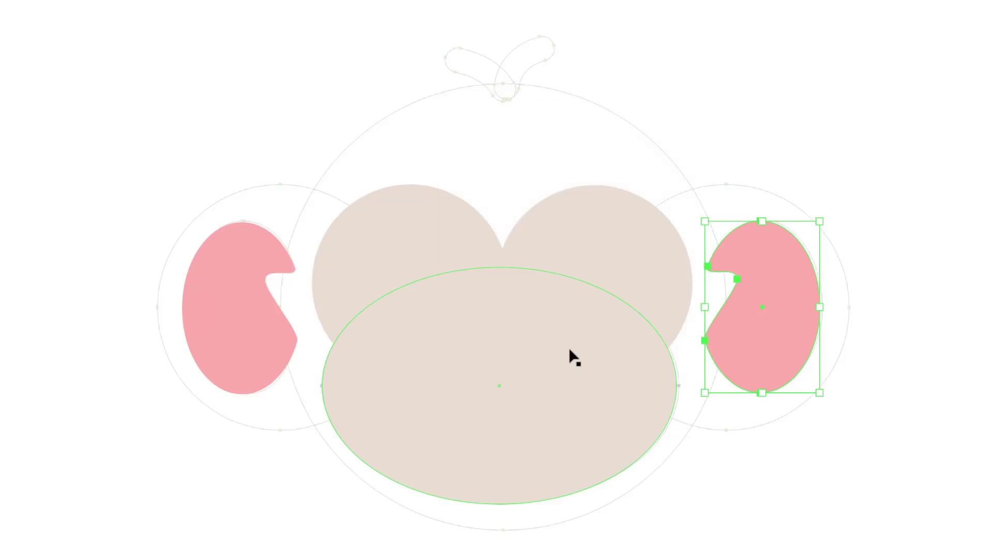
pyautogui.rightClick(818, 436)
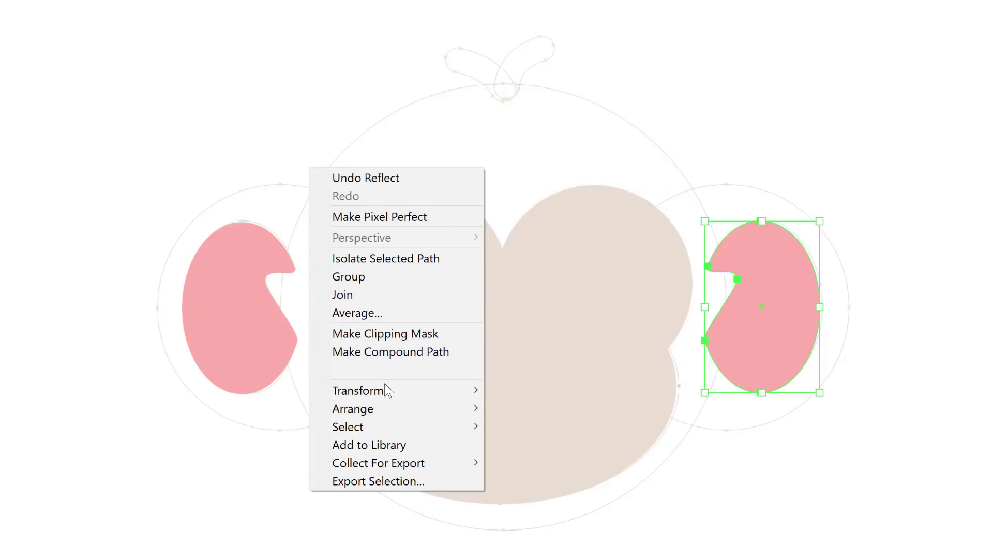
pyautogui.moveTo(381, 407)
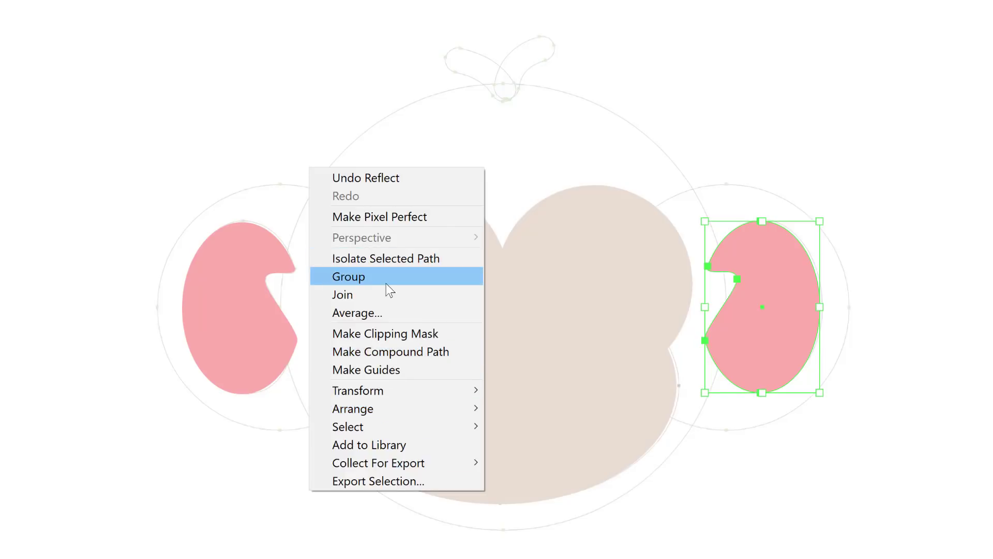
pyautogui.click(709, 133)
pyautogui.click(708, 131)
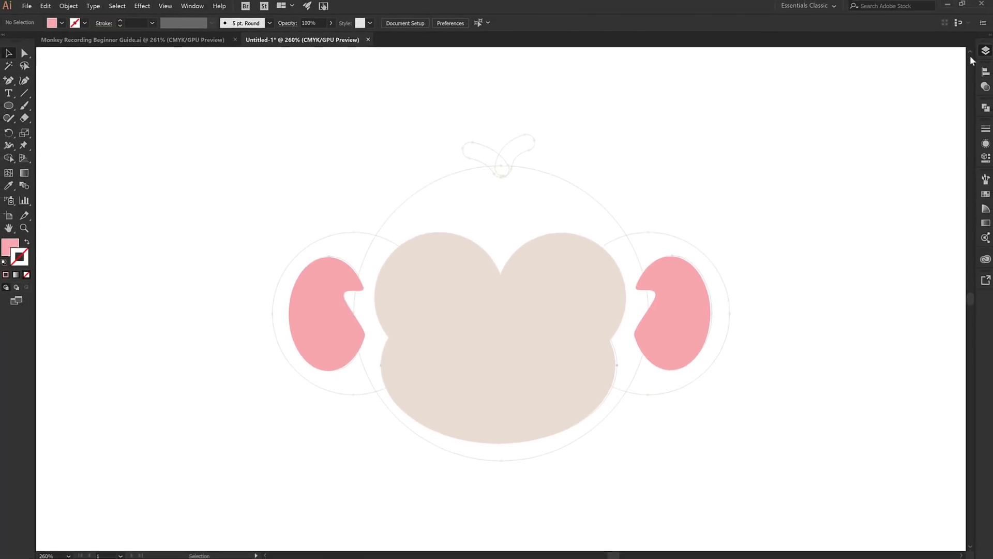
# Show the Back of Head layer to check the face against it, and hide both it and the Face Shapes layer.
pyautogui.click(819, 105)
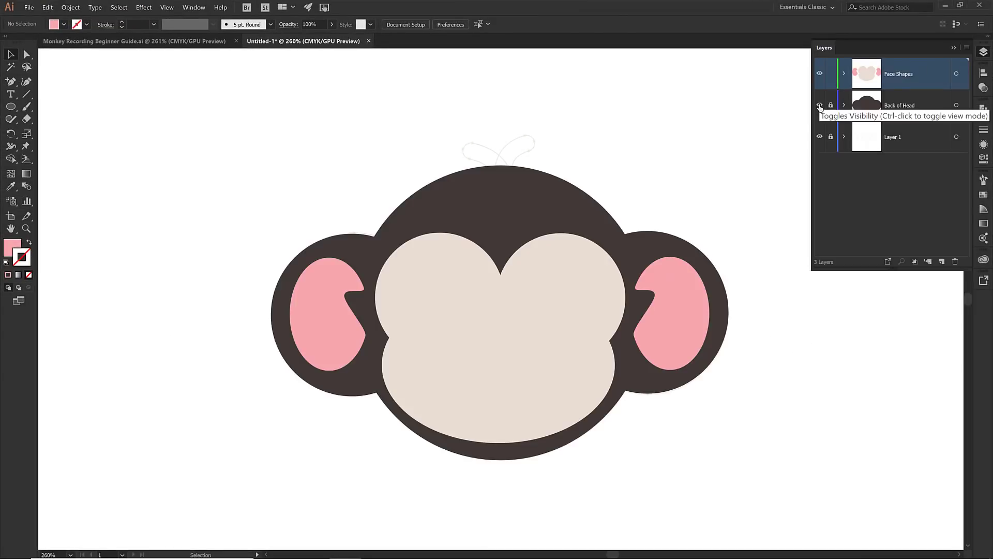
pyautogui.click(819, 106)
pyautogui.click(818, 73)
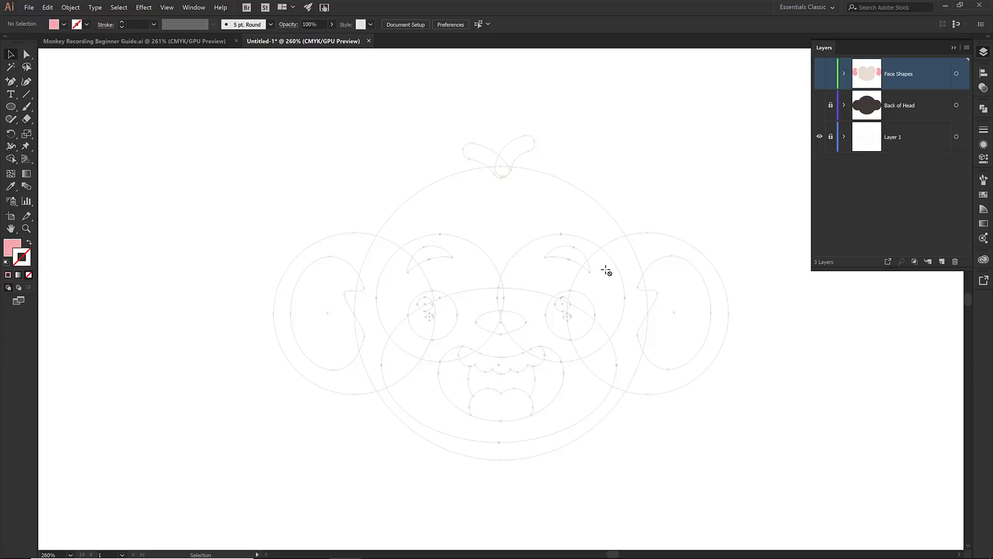
# Add a new layer above Face Shapes and draw a circle about 0.51 in across over the left eye guide.
pyautogui.click(941, 263)
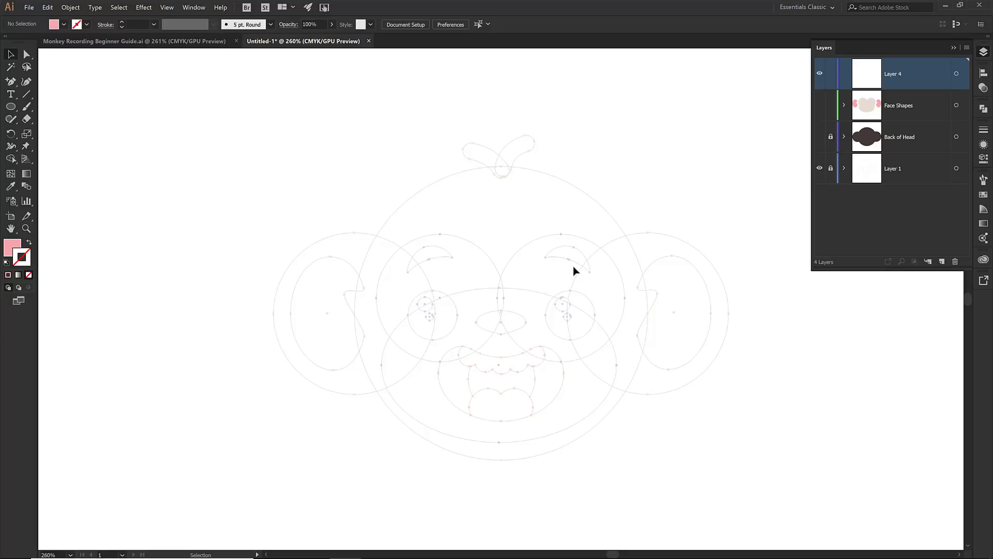
pyautogui.press('z')
pyautogui.moveTo(355, 196); pyautogui.dragTo(657, 446)
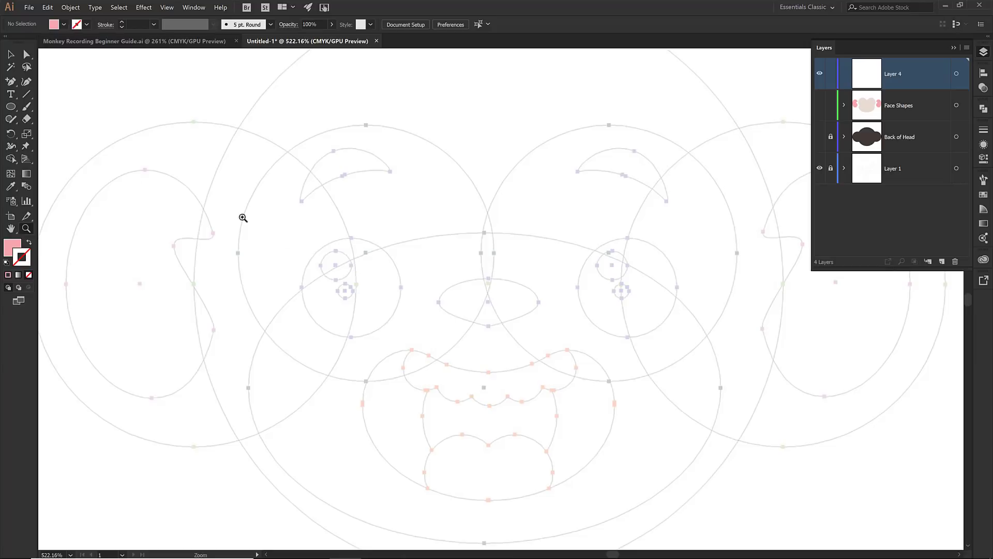
pyautogui.click(11, 107)
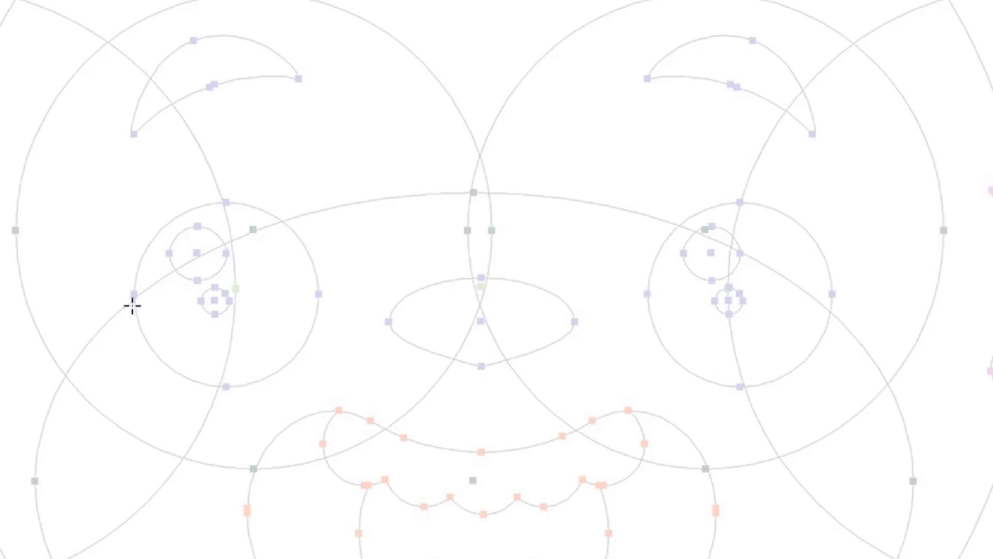
pyautogui.click(226, 294)
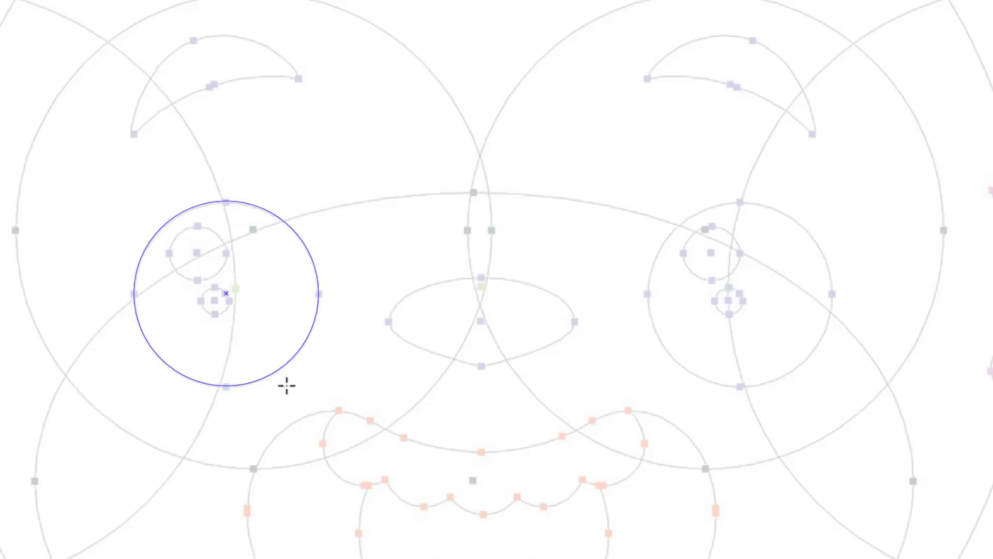
pyautogui.moveTo(286, 385); pyautogui.dragTo(286, 385)
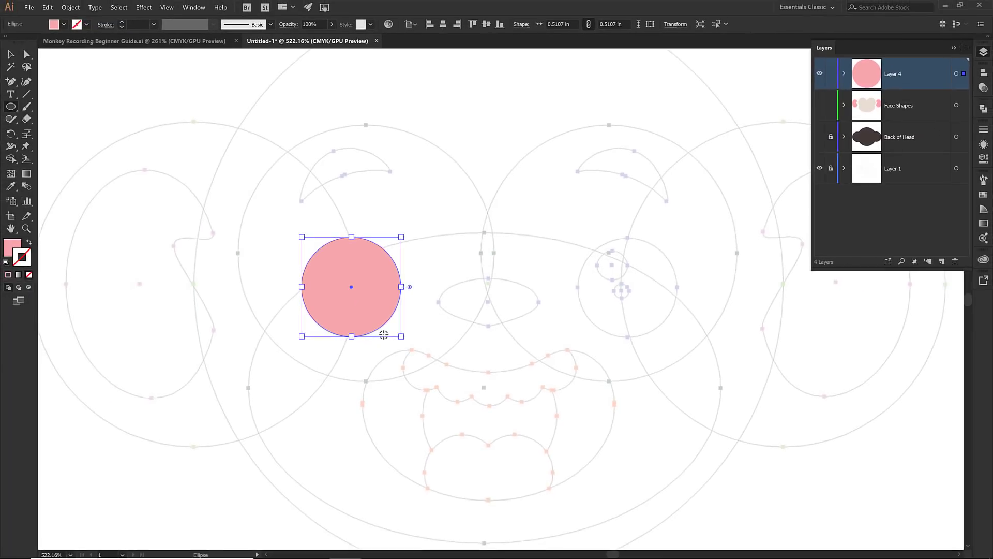
# Fill the left eye circle with dark brown, and swap fill and stroke to leave only a 1 pt dark brown outline.
pyautogui.click(63, 25)
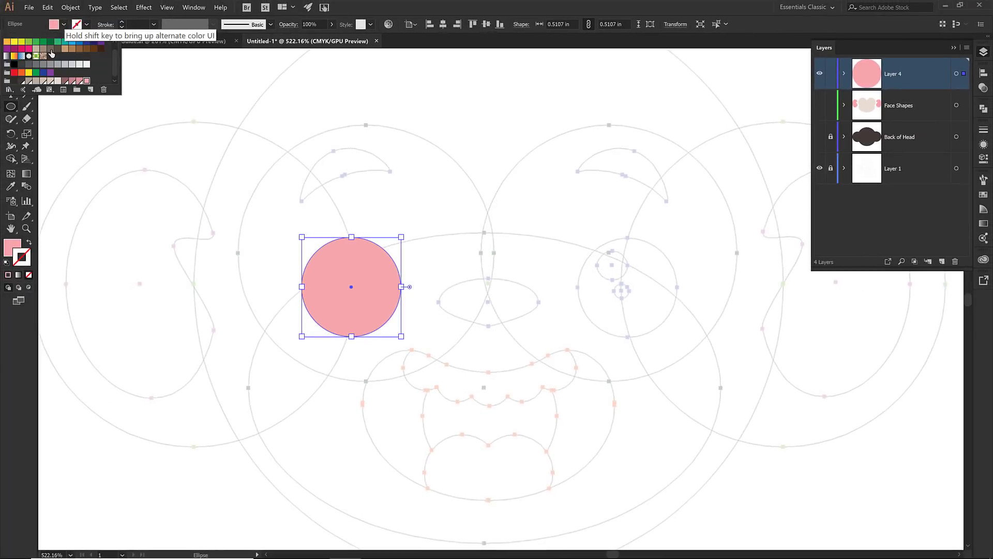
pyautogui.click(22, 81)
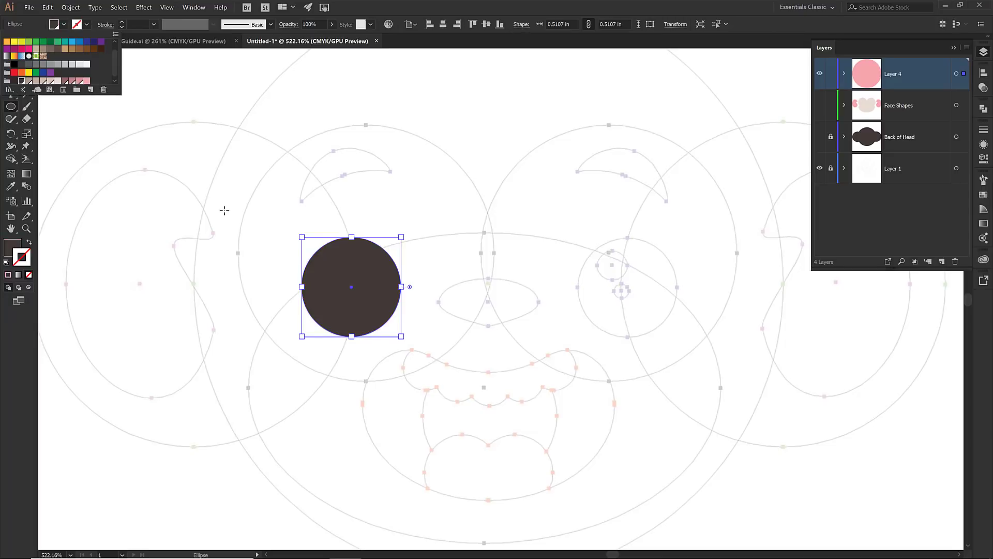
pyautogui.hotkey('shift', 'x')
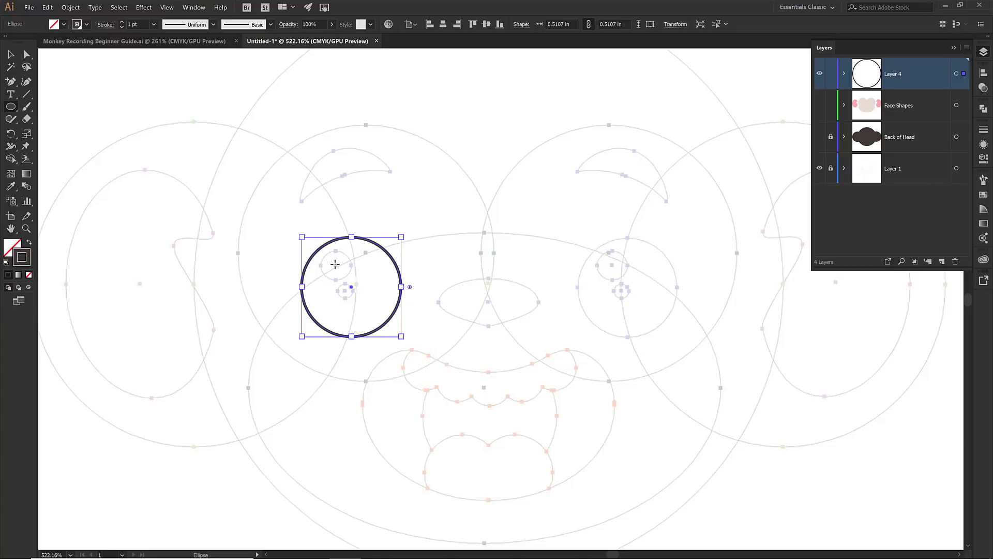
# Draw a larger and a smaller highlight circle inside the left eye, and give both a white fill with no stroke.
pyautogui.moveTo(336, 264); pyautogui.dragTo(353, 298)
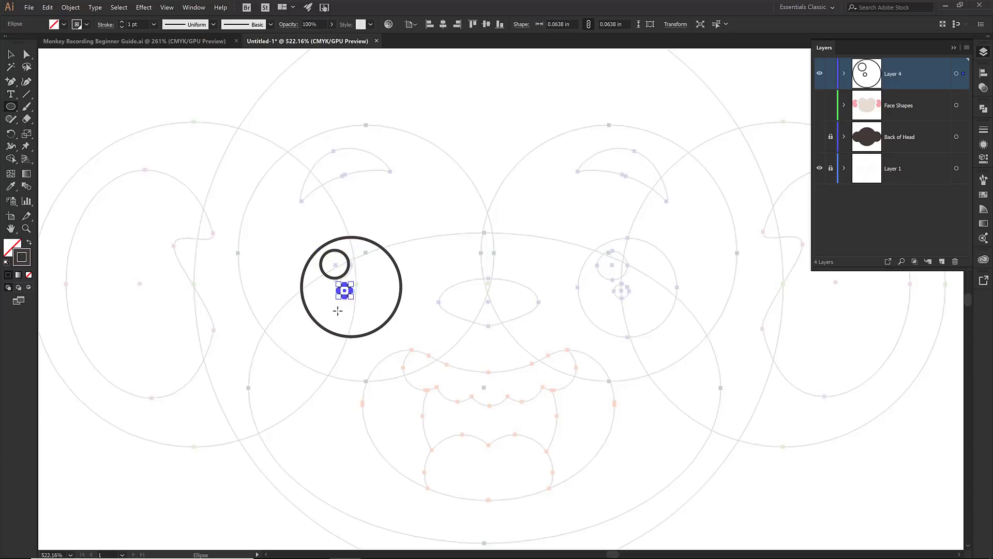
pyautogui.press('z')
pyautogui.moveTo(278, 204); pyautogui.dragTo(444, 362)
pyautogui.press('v')
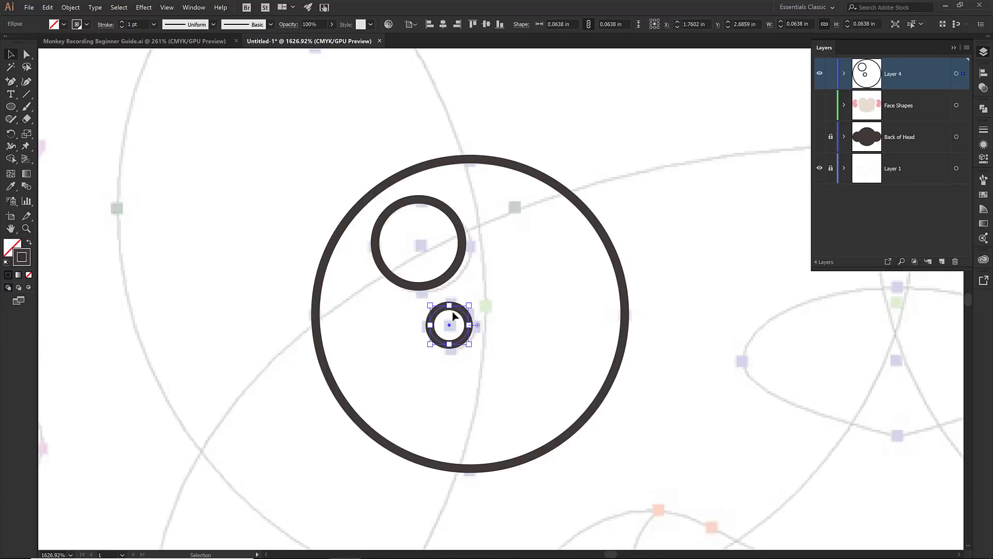
pyautogui.keyDown('shift'); pyautogui.click(453, 263); pyautogui.keyUp('shift')
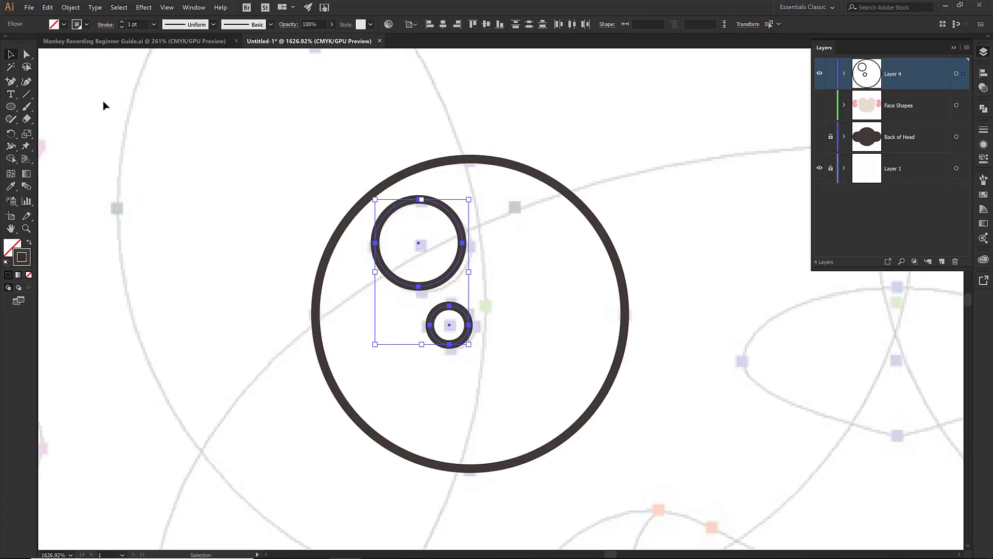
pyautogui.click(87, 24)
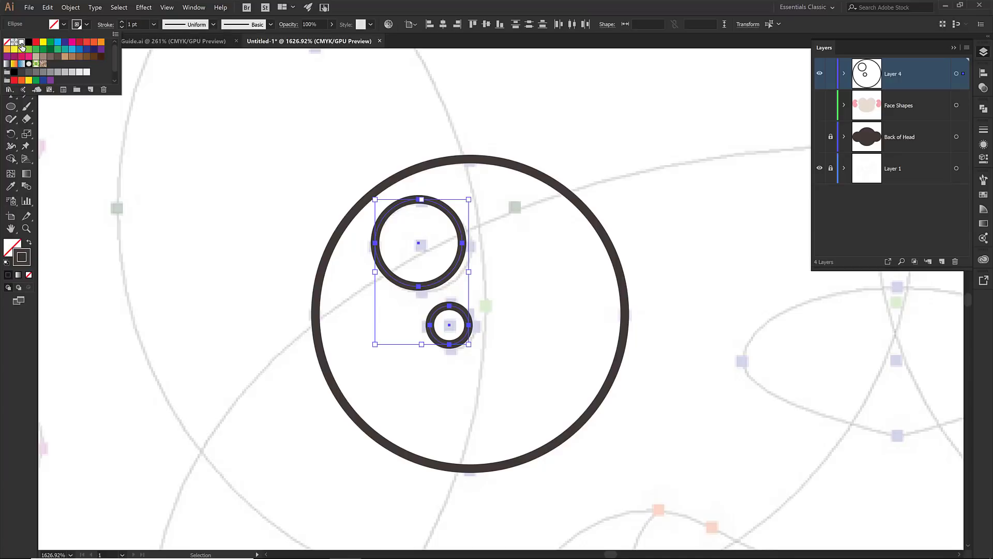
pyautogui.click(21, 42)
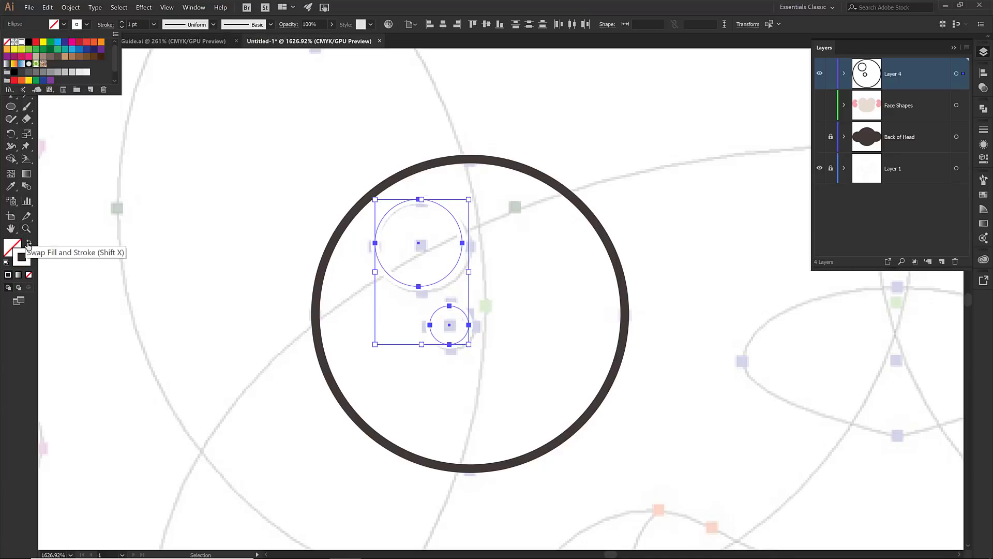
pyautogui.click(28, 247)
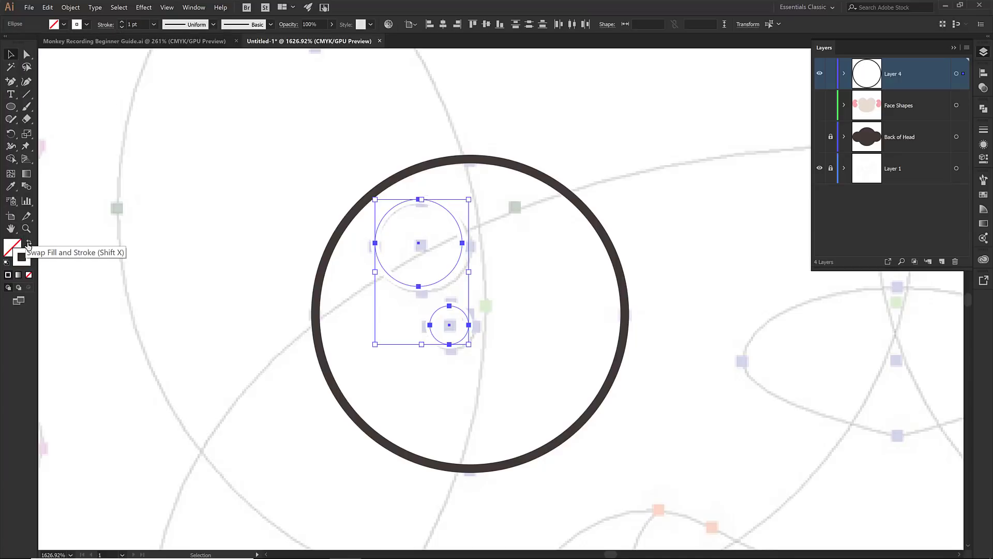
pyautogui.click(28, 246)
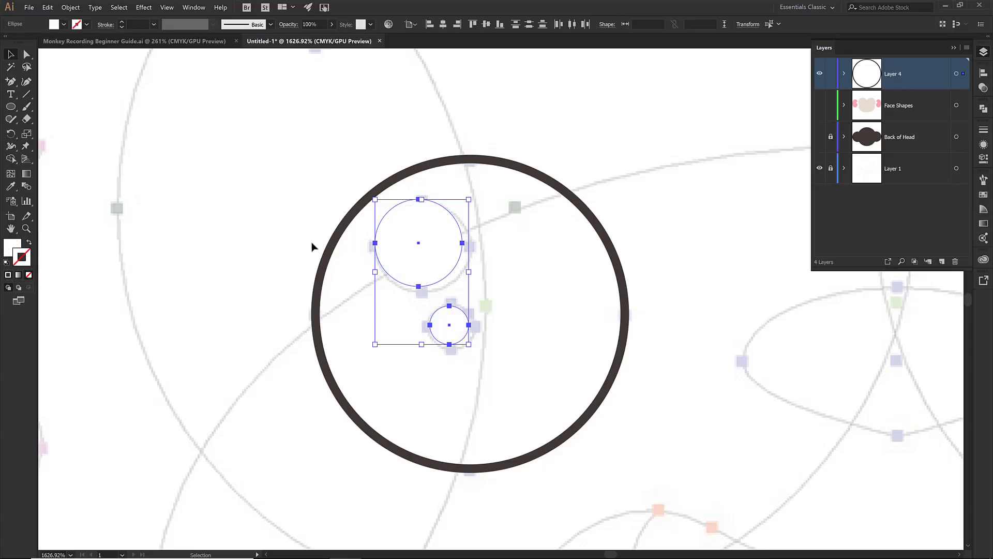
# Turn the left eye circle's dark brown outline into a solid fill, and group the circle with its two white highlights.
pyautogui.click(337, 242)
pyautogui.hotkey('shift', 'x')
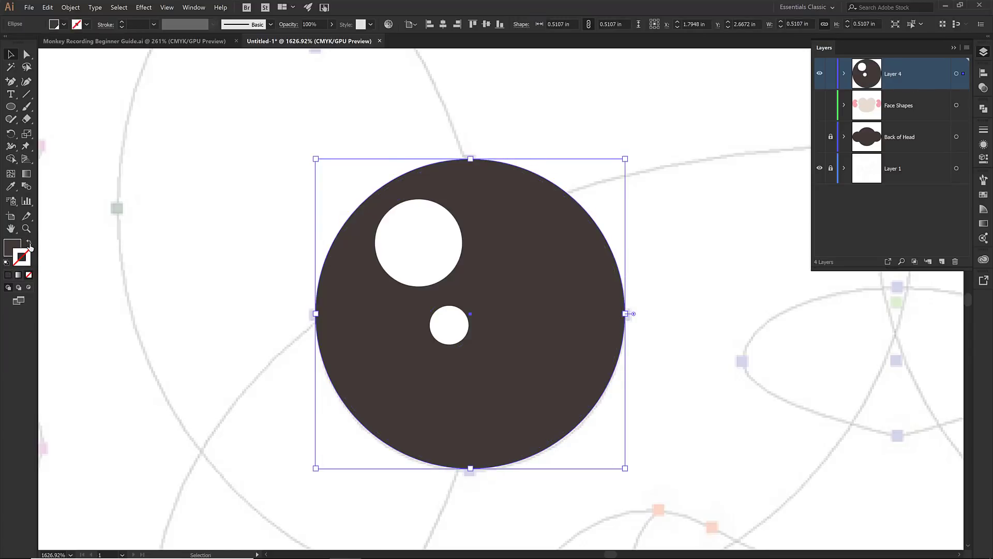
pyautogui.keyDown('shift'); pyautogui.click(435, 255); pyautogui.keyUp('shift')
pyautogui.keyDown('shift'); pyautogui.click(451, 323); pyautogui.keyUp('shift')
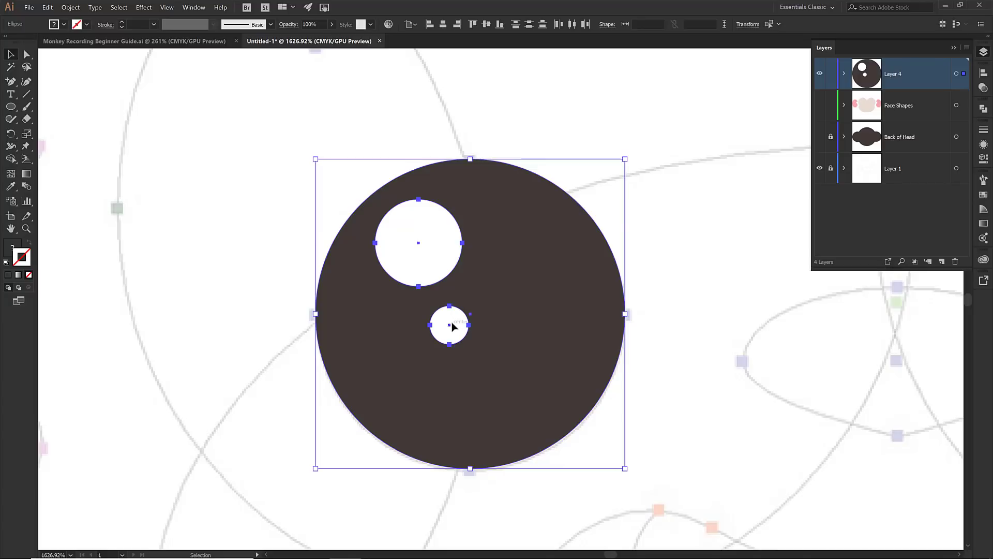
pyautogui.rightClick(456, 298)
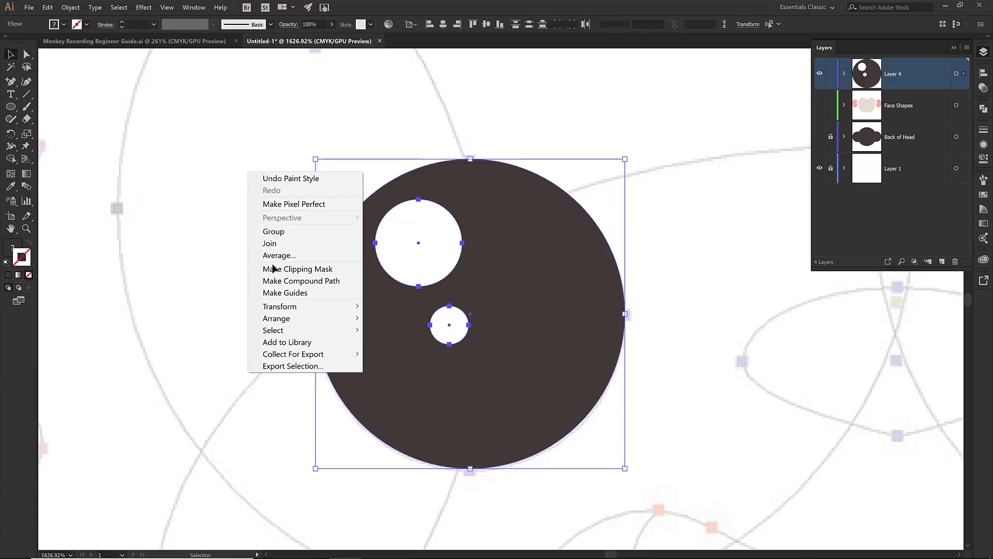
pyautogui.click(257, 232)
pyautogui.click(256, 304)
pyautogui.click(523, 263)
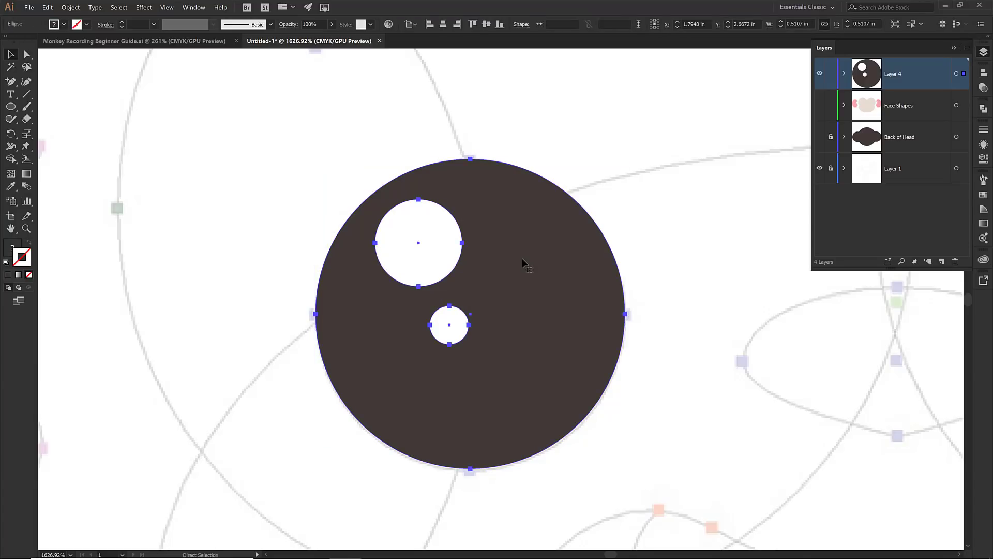
# Copy the grouped left eye, paste it, and place the duplicate over the right eye guide.
pyautogui.hotkey('ctrl', '0')
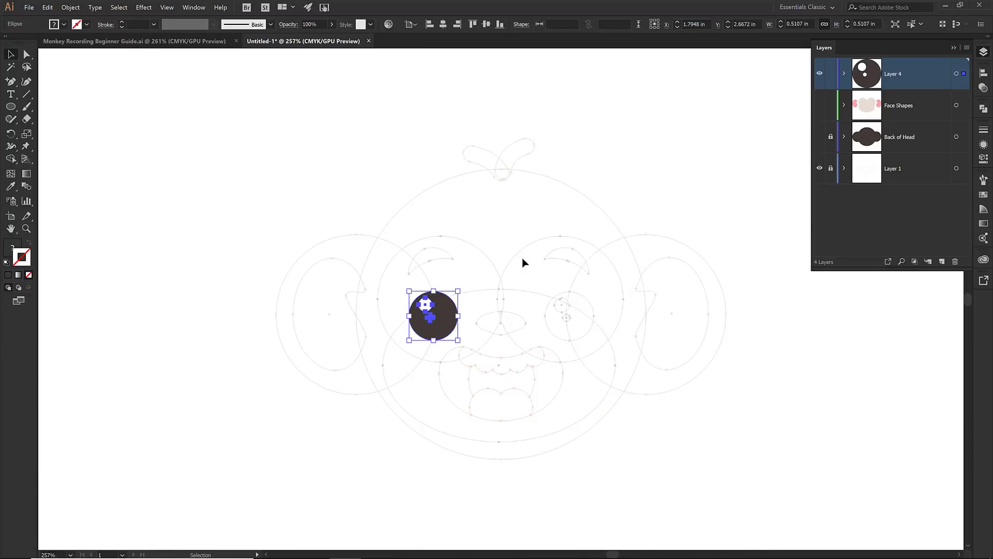
pyautogui.click(48, 7)
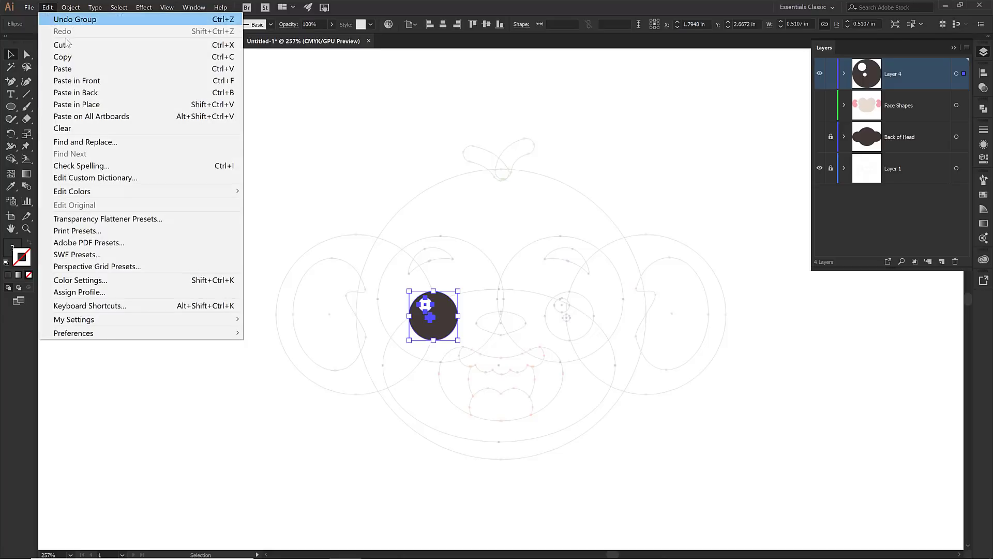
pyautogui.click(63, 57)
pyautogui.click(47, 8)
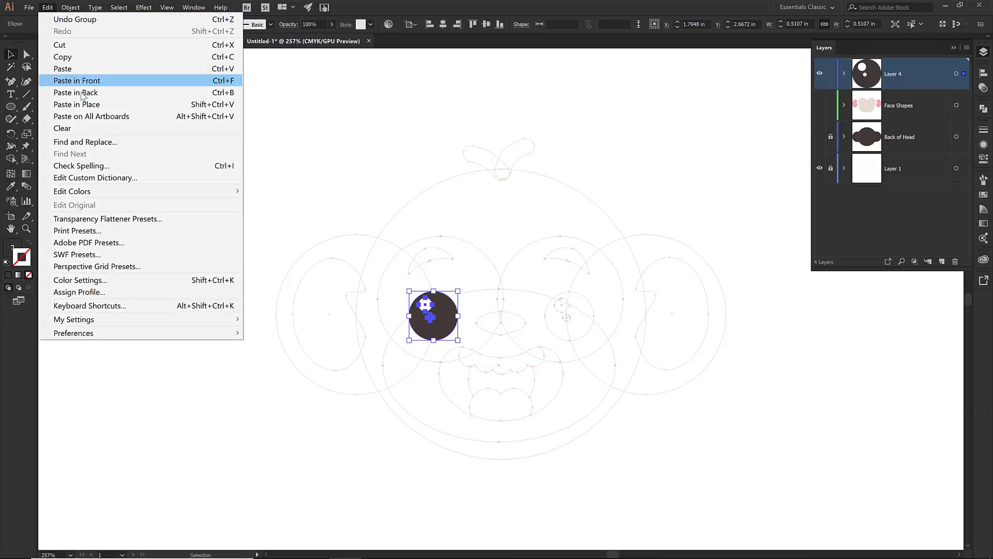
pyautogui.click(62, 69)
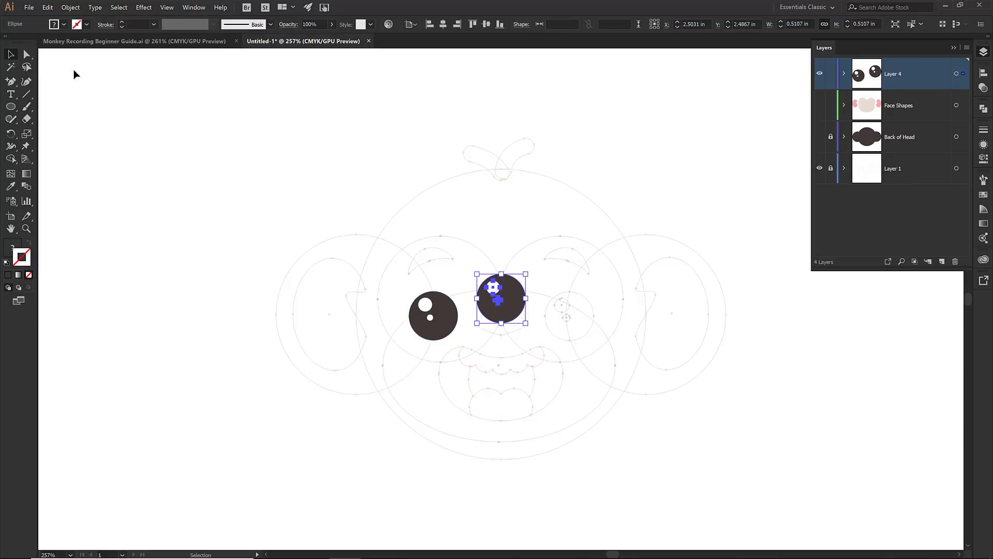
pyautogui.moveTo(526, 293); pyautogui.dragTo(575, 307)
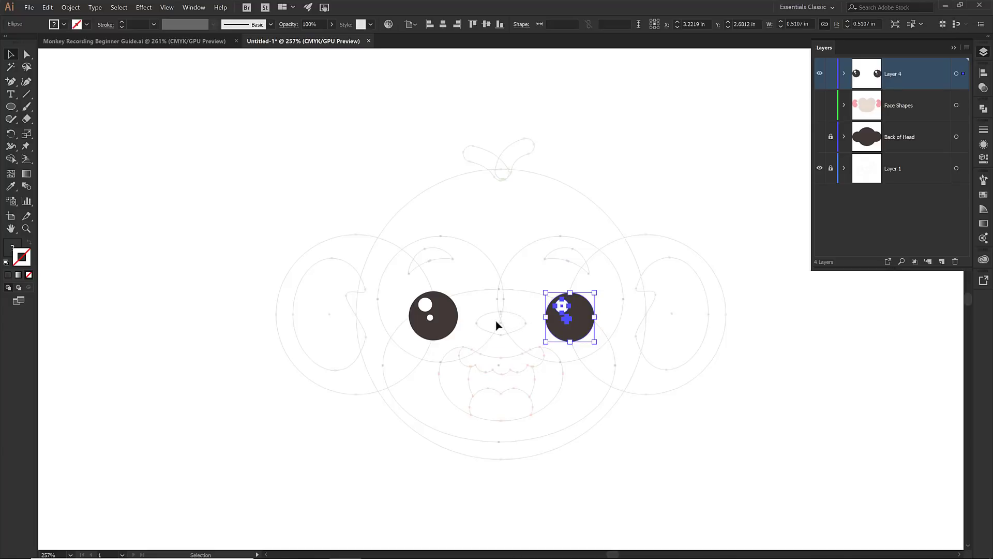
# Draw a dark brown ellipse about 0.52 by 0.26 in over the nose guide.
pyautogui.press('z')
pyautogui.moveTo(465, 296); pyautogui.dragTo(537, 353)
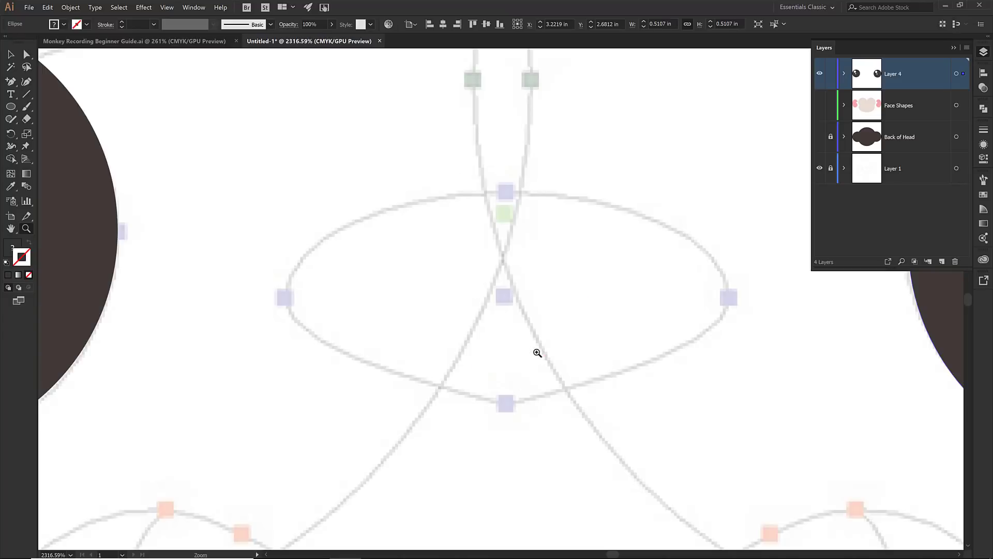
pyautogui.click(10, 106)
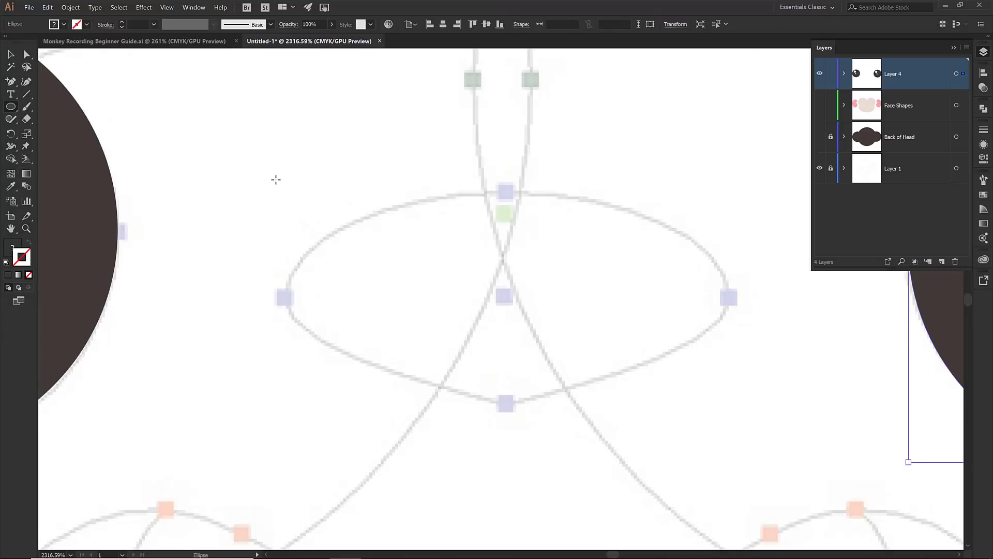
pyautogui.moveTo(275, 179); pyautogui.dragTo(728, 403)
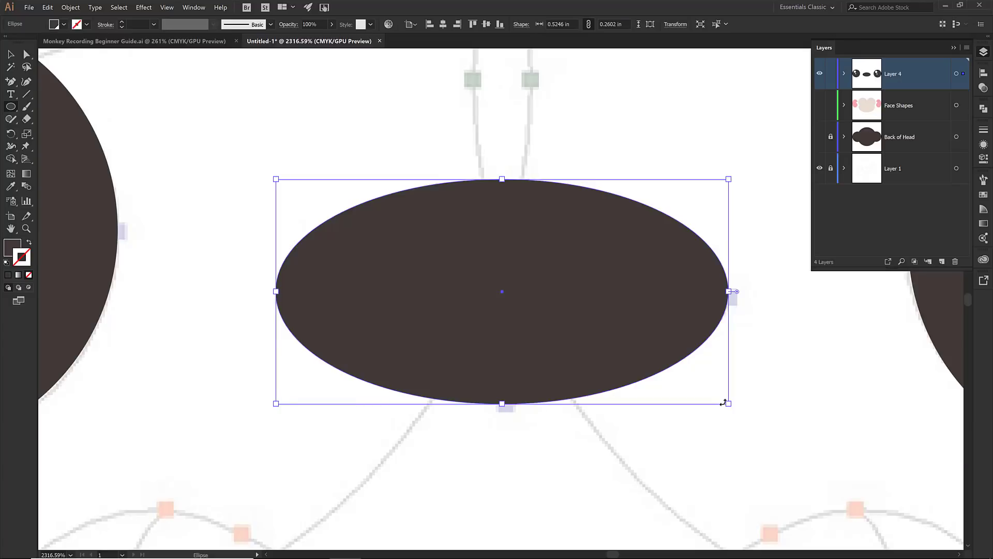
# Resize the nose ellipse as an outline to about 0.51 by 0.25 in to match the guide, and restore its solid dark brown fill.
pyautogui.hotkey('shift', 'x')
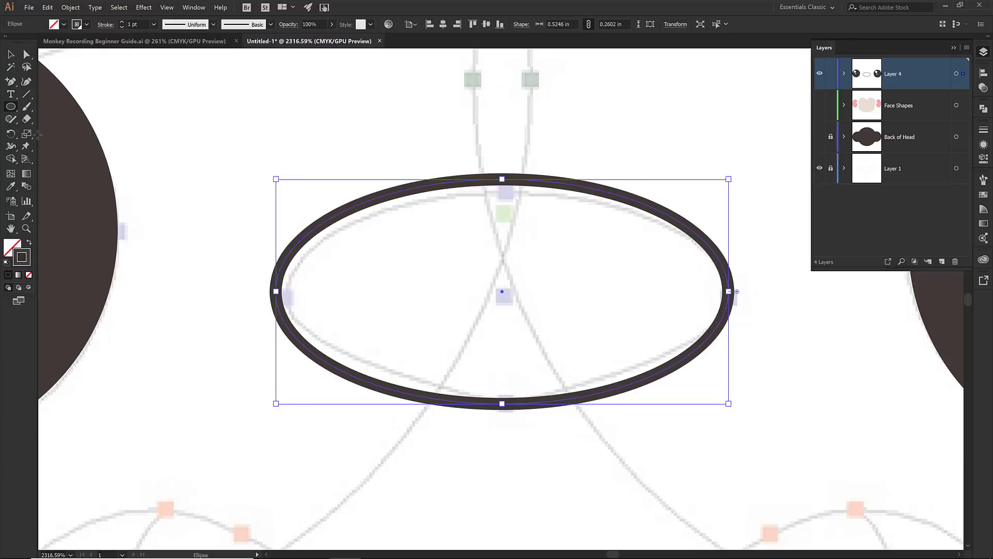
pyautogui.click(11, 55)
pyautogui.moveTo(278, 292); pyautogui.dragTo(286, 292)
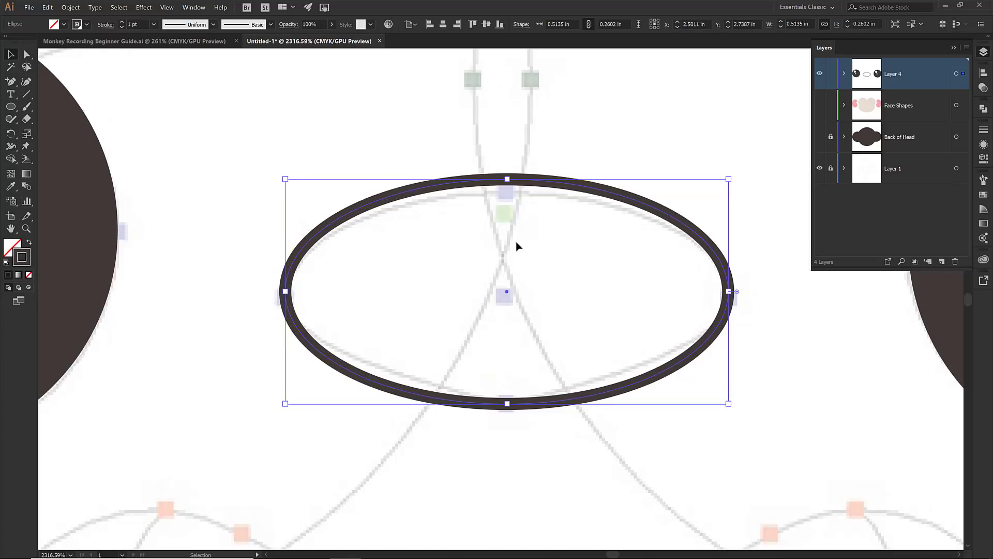
pyautogui.moveTo(507, 179); pyautogui.dragTo(507, 189)
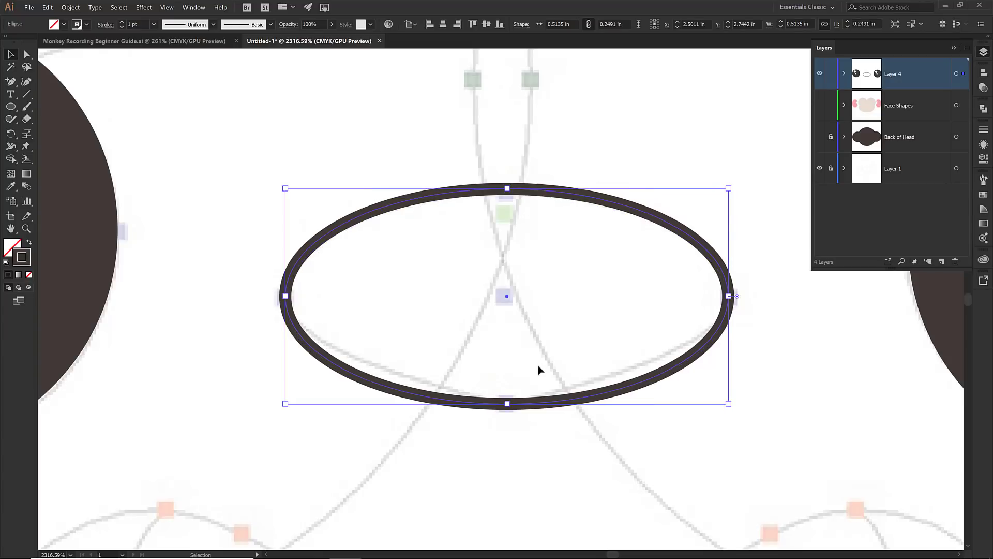
pyautogui.click(29, 243)
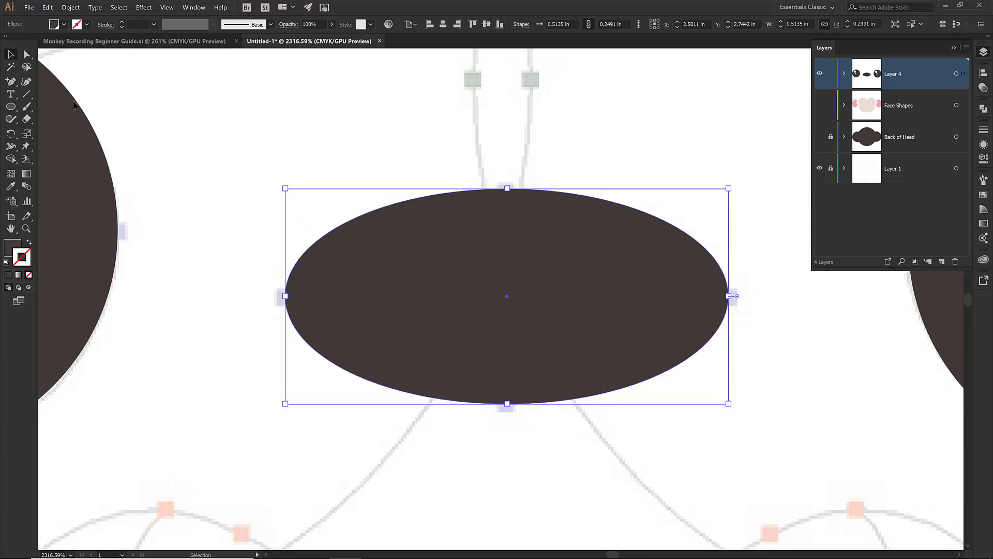
# Convert the bottom anchor point of the nose ellipse to a corner so the nose ends in a point.
pyautogui.click(25, 56)
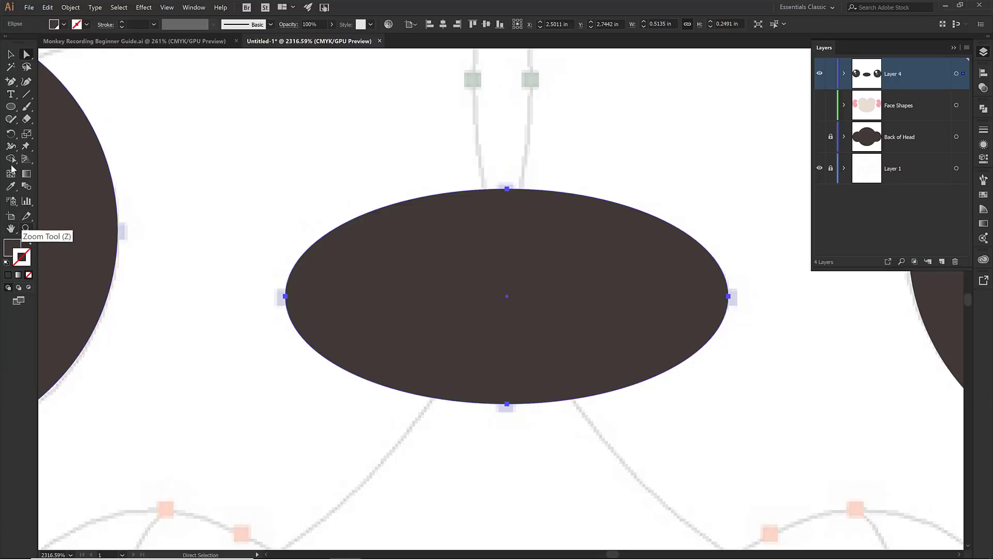
pyautogui.click(19, 54)
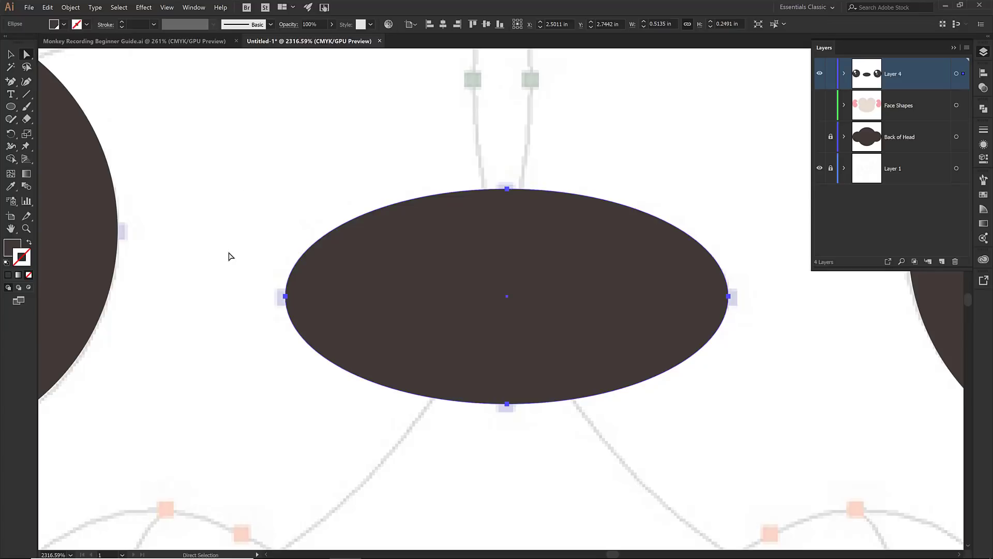
pyautogui.click(516, 444)
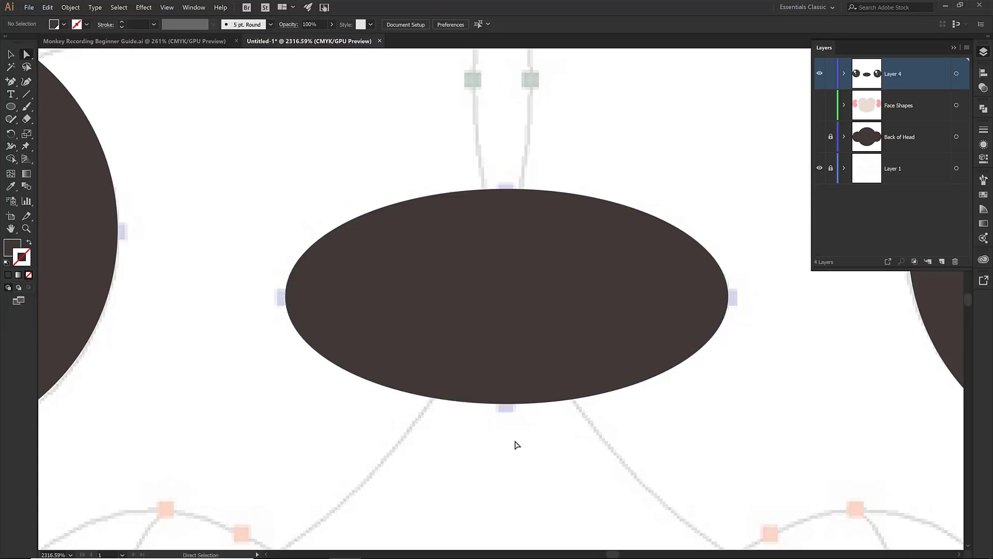
pyautogui.click(507, 405)
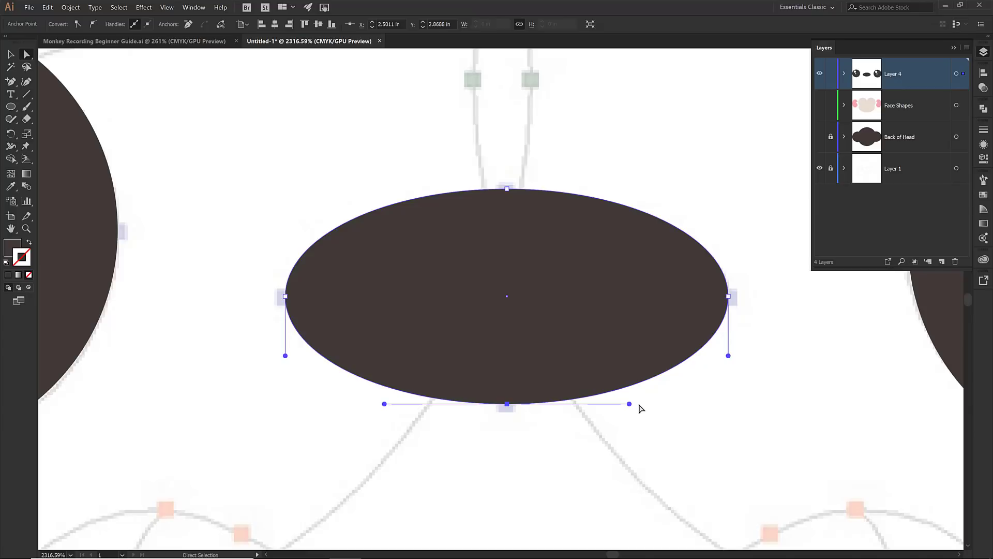
pyautogui.click(516, 436)
pyautogui.click(506, 405)
pyautogui.click(78, 25)
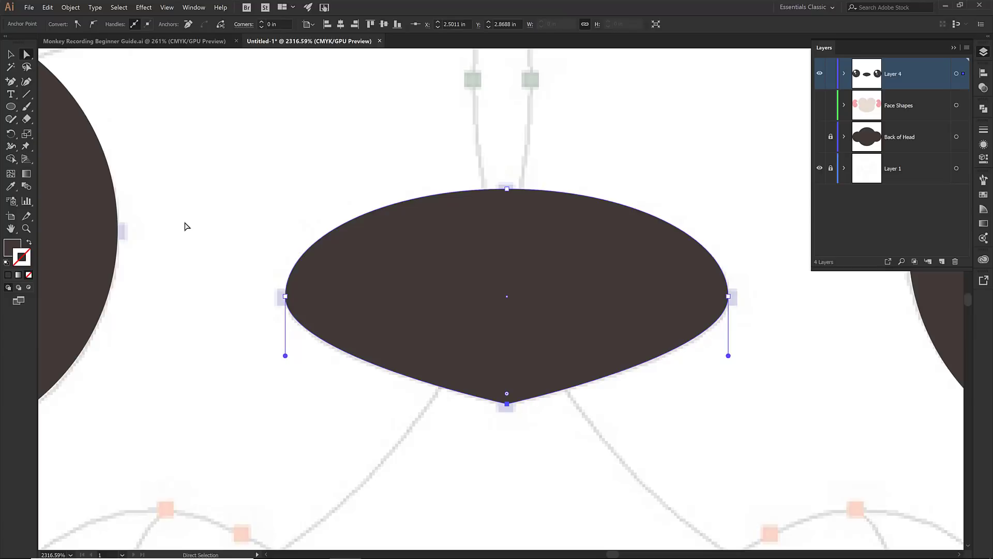
# Show the Back of Head and Face Shapes layers to check the eyes and nose on the whole face, and collapse the layer list.
pyautogui.hotkey('ctrl', '0')
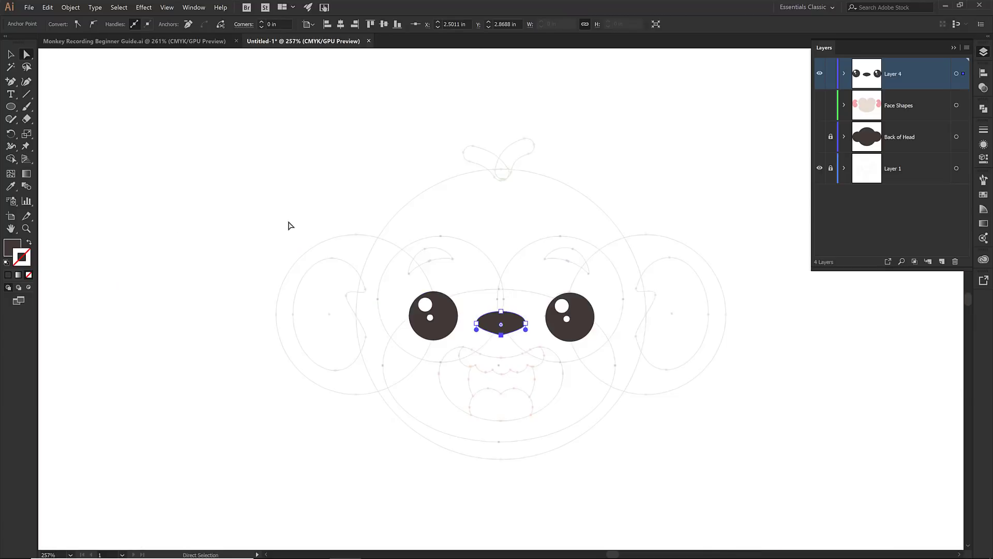
pyautogui.click(819, 136)
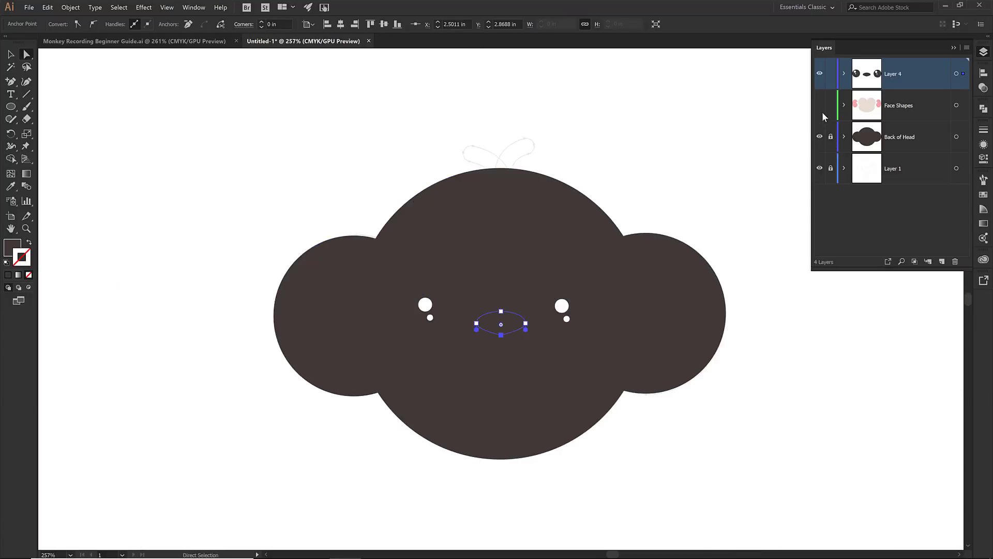
pyautogui.click(819, 106)
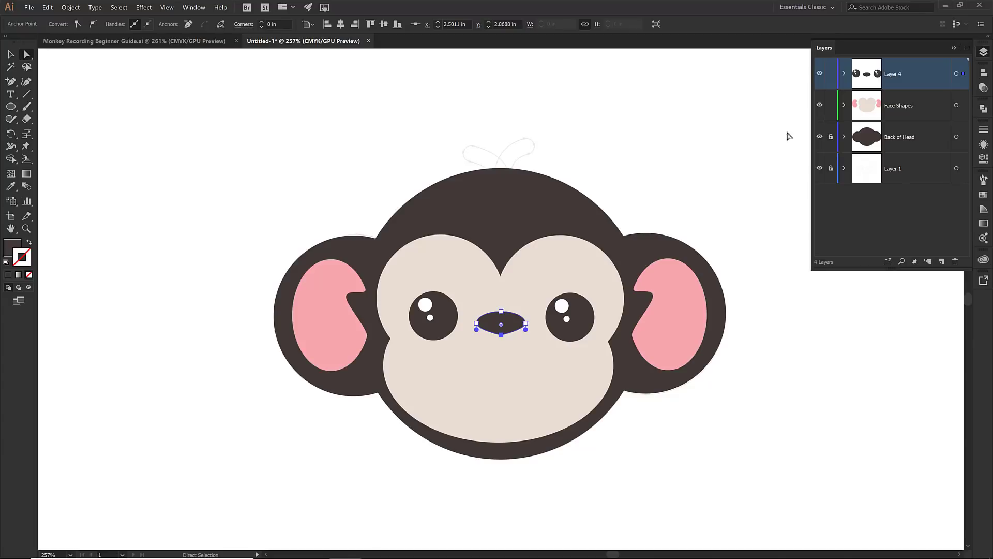
pyautogui.click(954, 48)
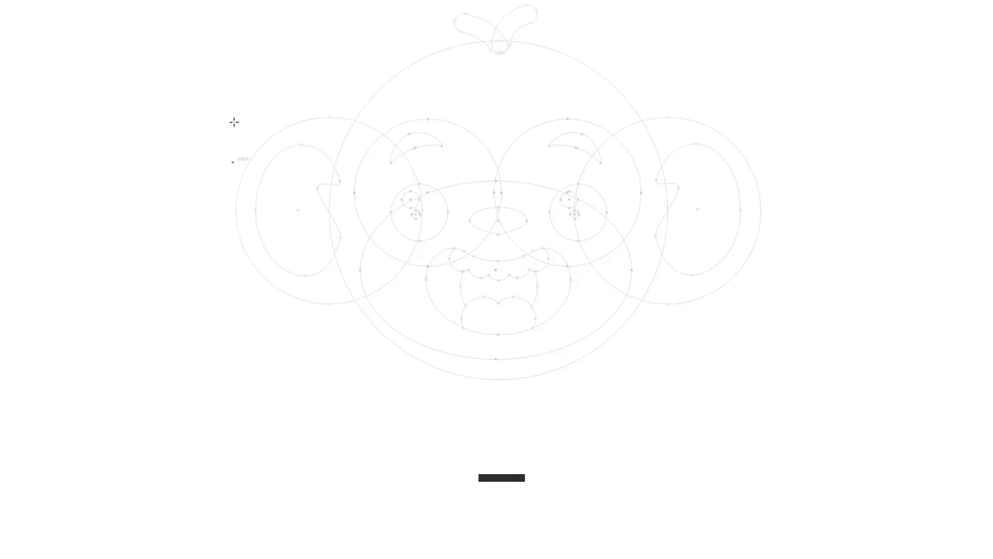